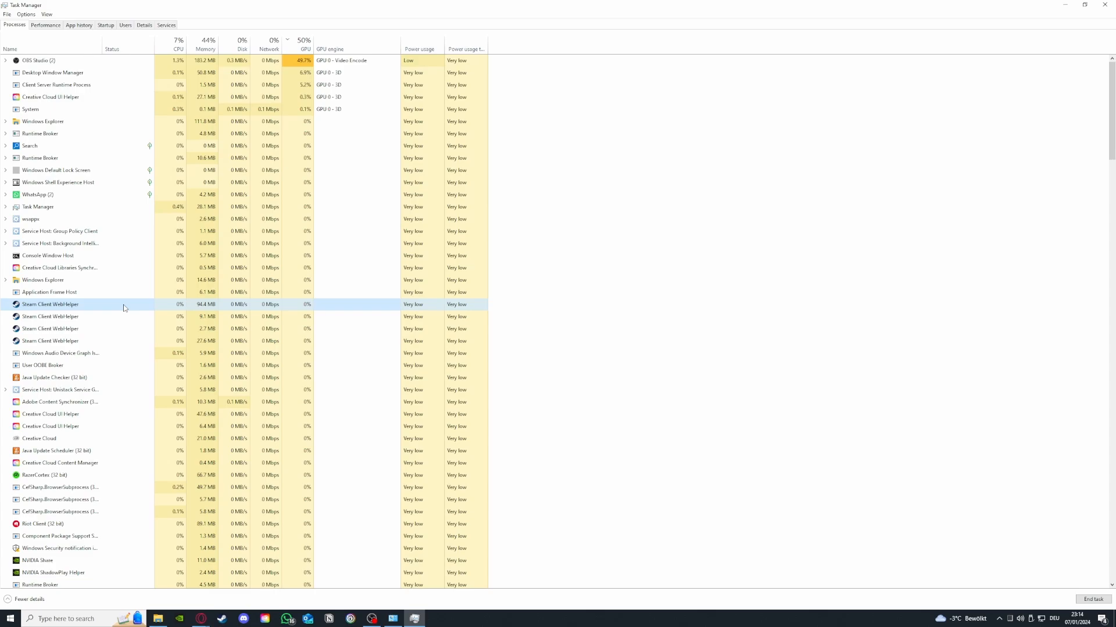
# Step: End the highlighted Steam Client WebHelper process
pyautogui.rightClick(123, 307)
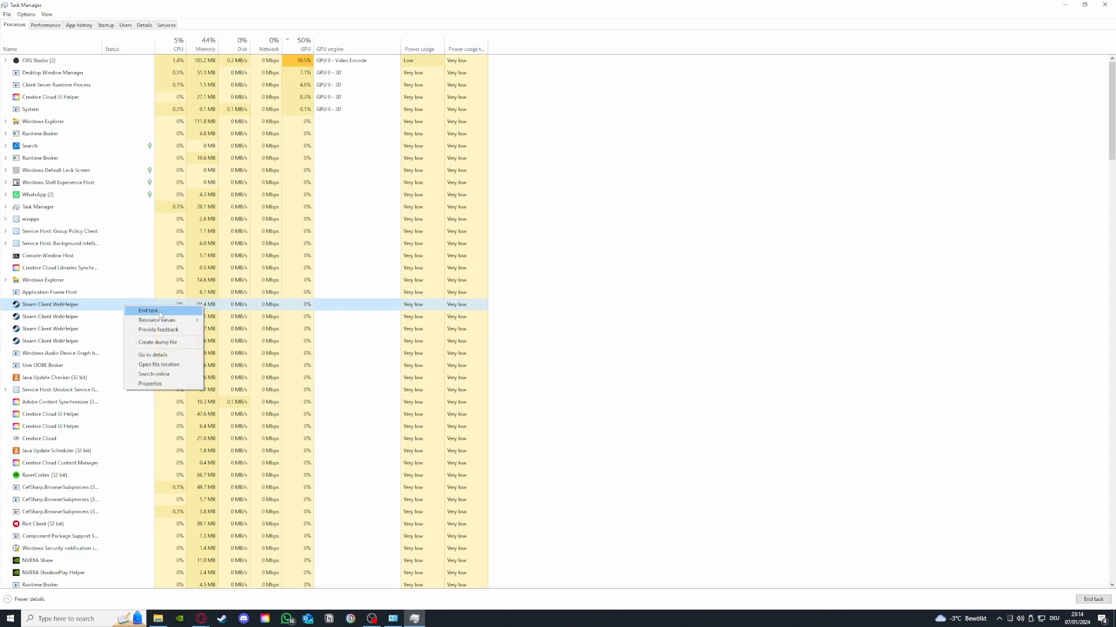
pyautogui.click(159, 312)
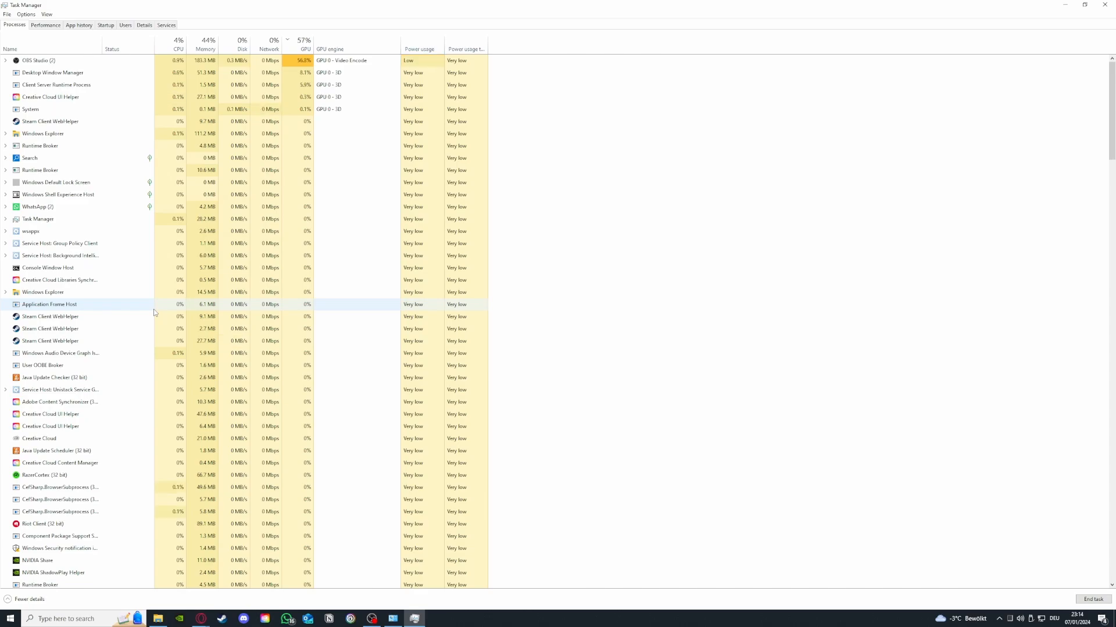
# Step: View the CPU and GPU performance graphs, and look through the list of running processes again
pyautogui.click(60, 27)
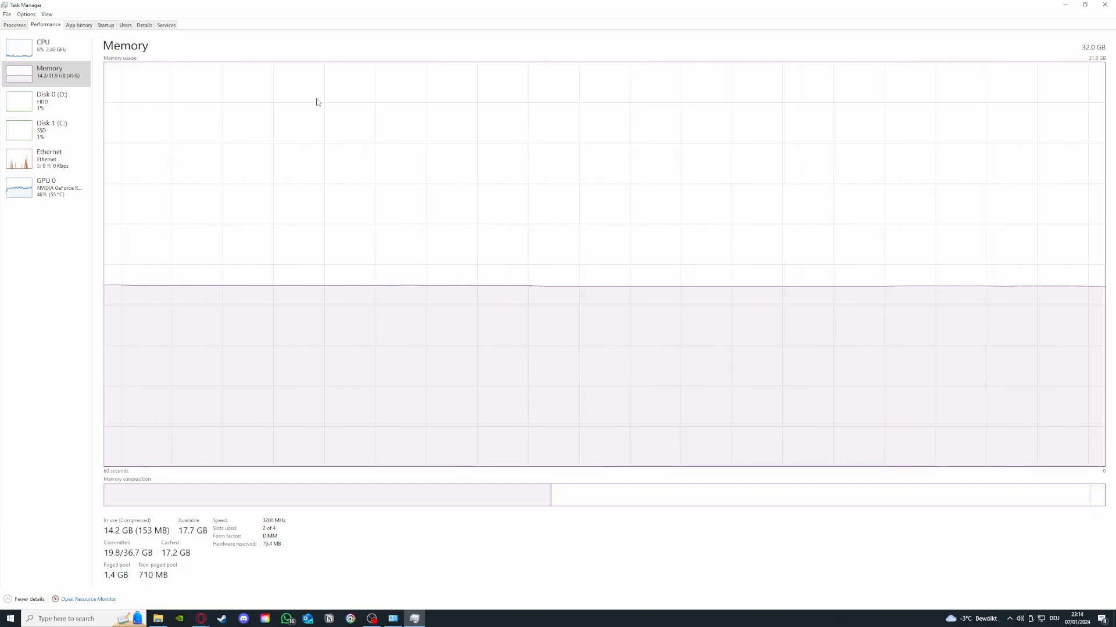
pyautogui.click(42, 60)
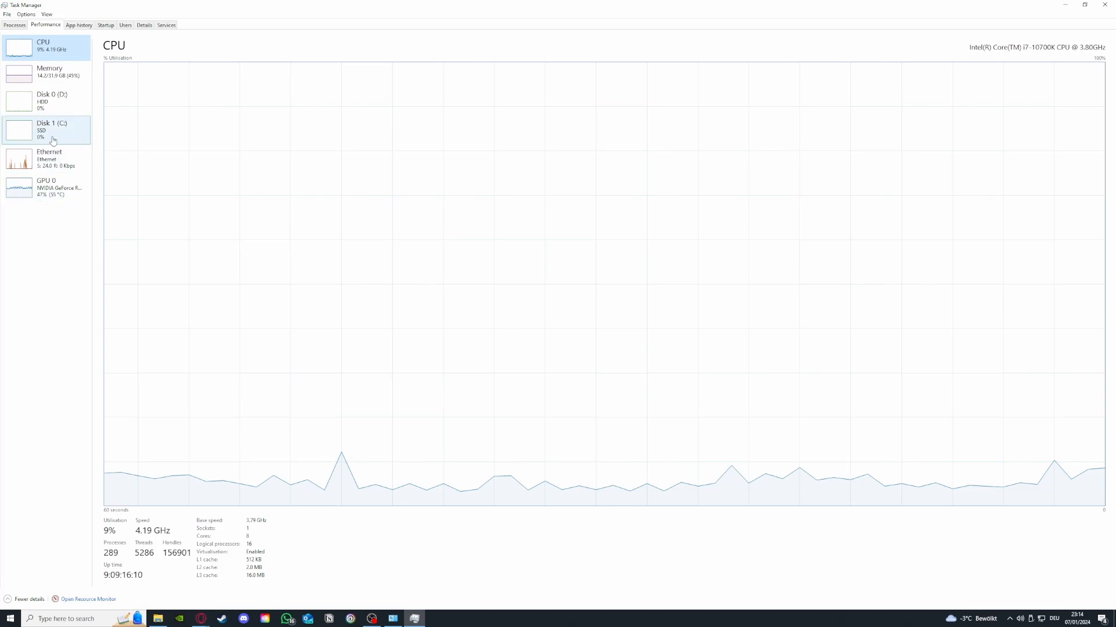
pyautogui.click(46, 187)
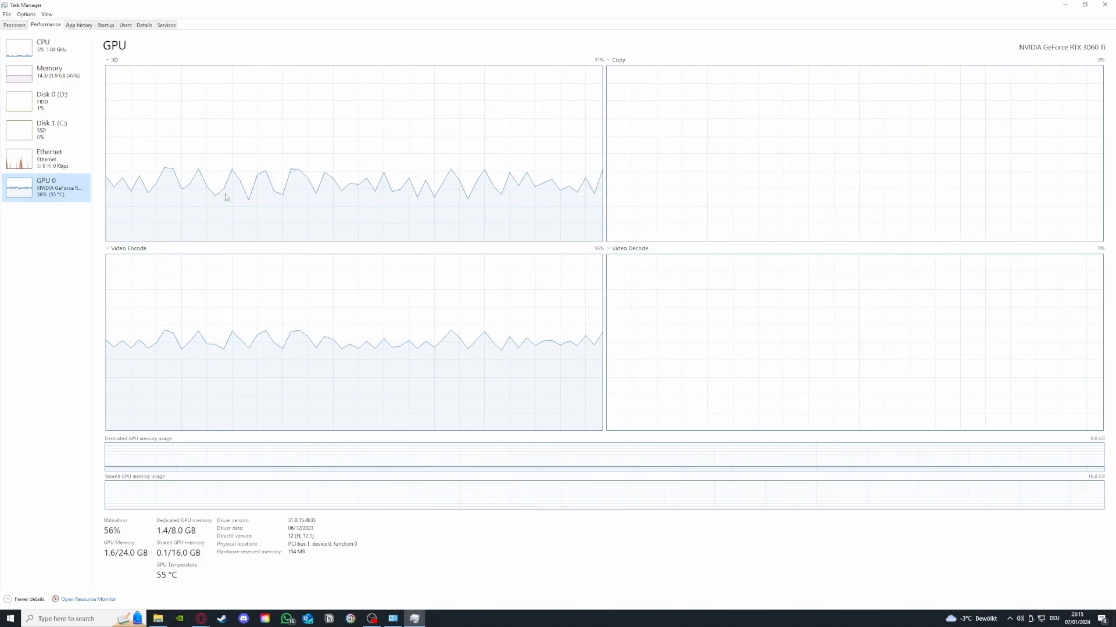
pyautogui.click(12, 25)
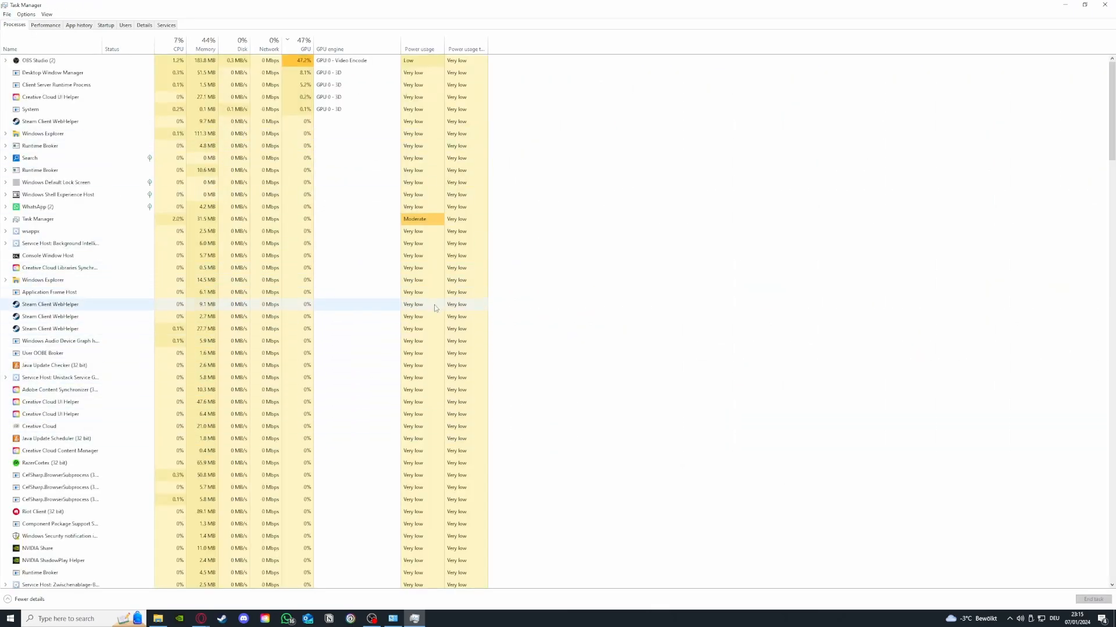
pyautogui.scroll(-2, 122, 321)
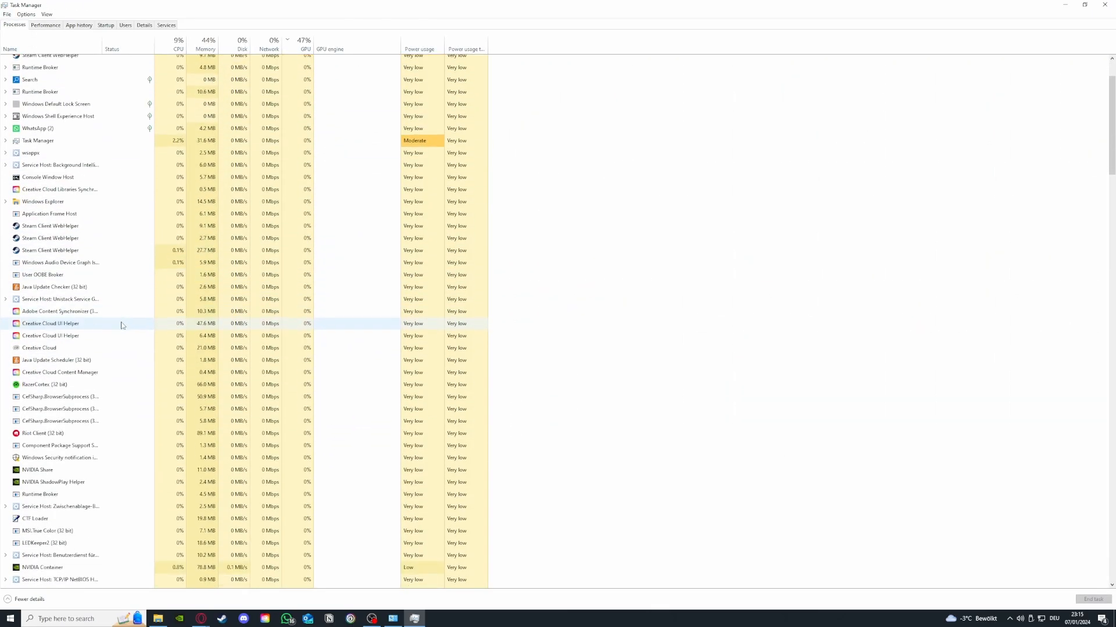
pyautogui.scroll(2, 120, 324)
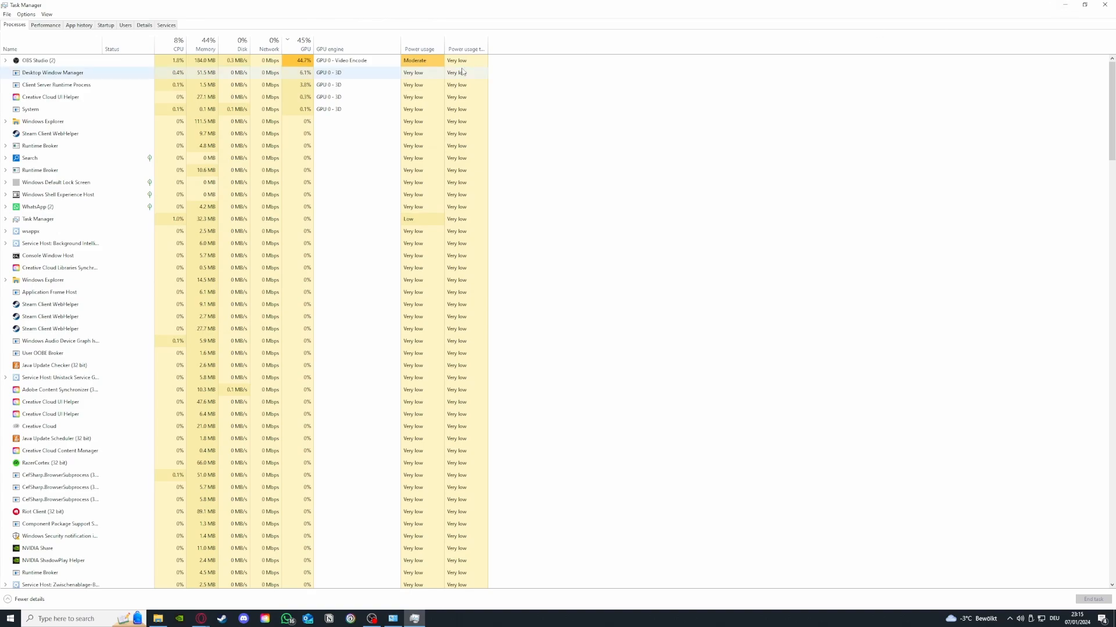
# Step: View the app history and the list of startup programs, and show the available actions for the Parsec entry
pyautogui.click(81, 26)
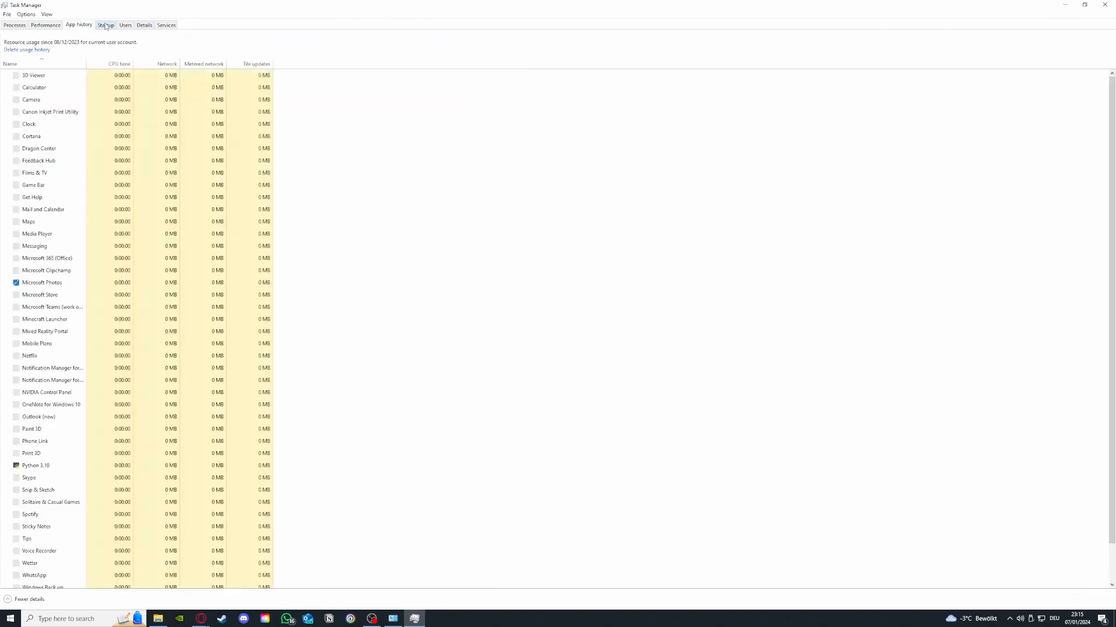
pyautogui.click(106, 26)
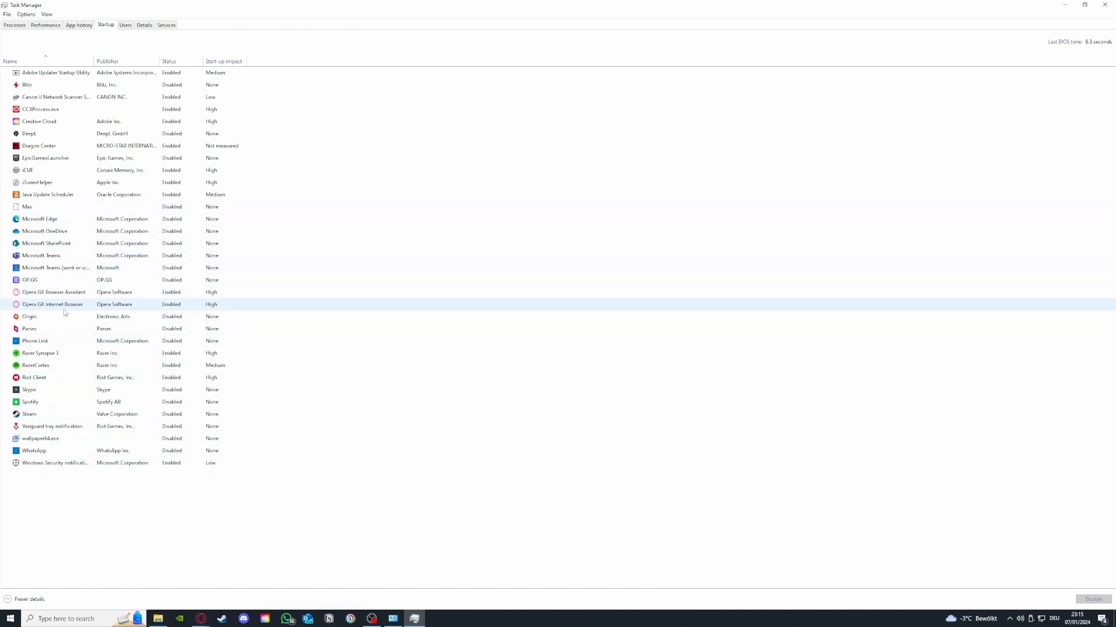
pyautogui.click(61, 329)
pyautogui.rightClick(73, 331)
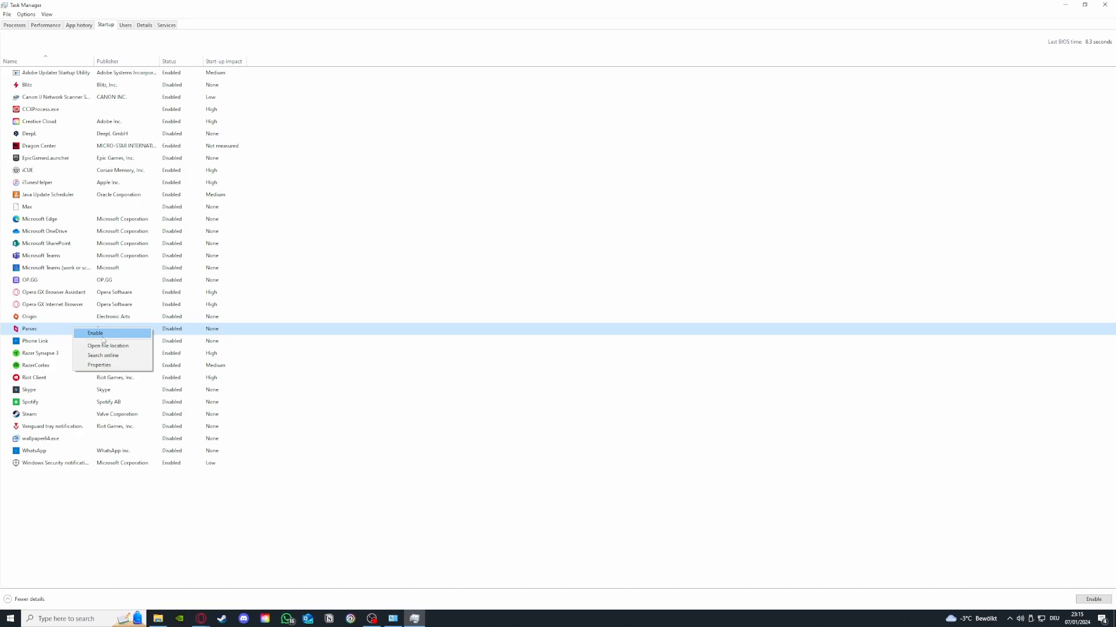
# Step: Show the disable option for the iCUE startup entry and close Task Manager
pyautogui.click(107, 176)
pyautogui.rightClick(65, 173)
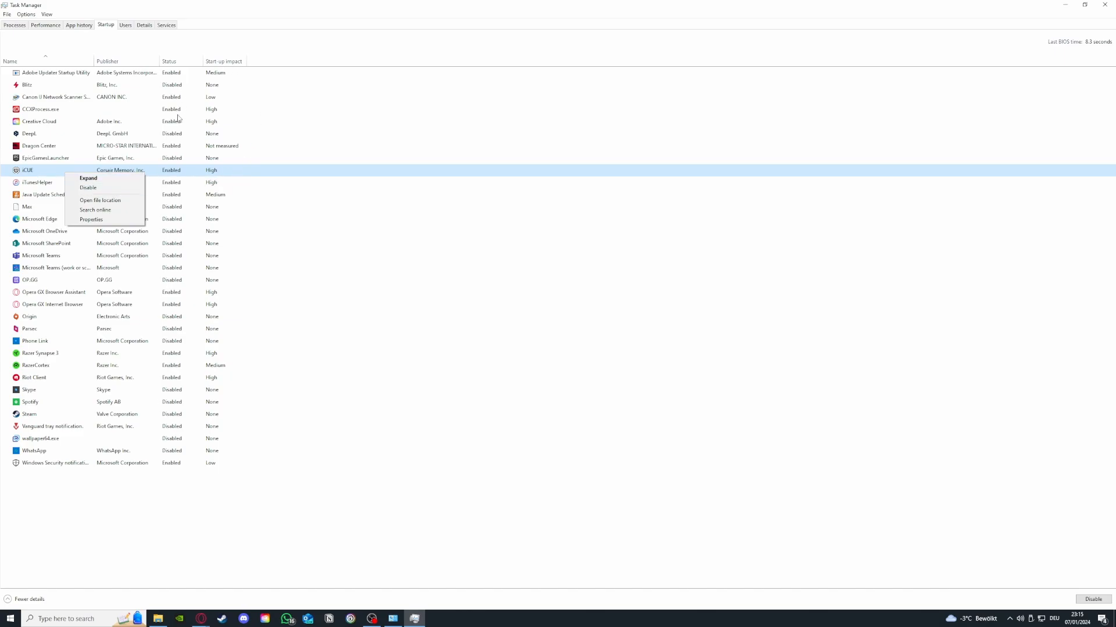
pyautogui.click(118, 187)
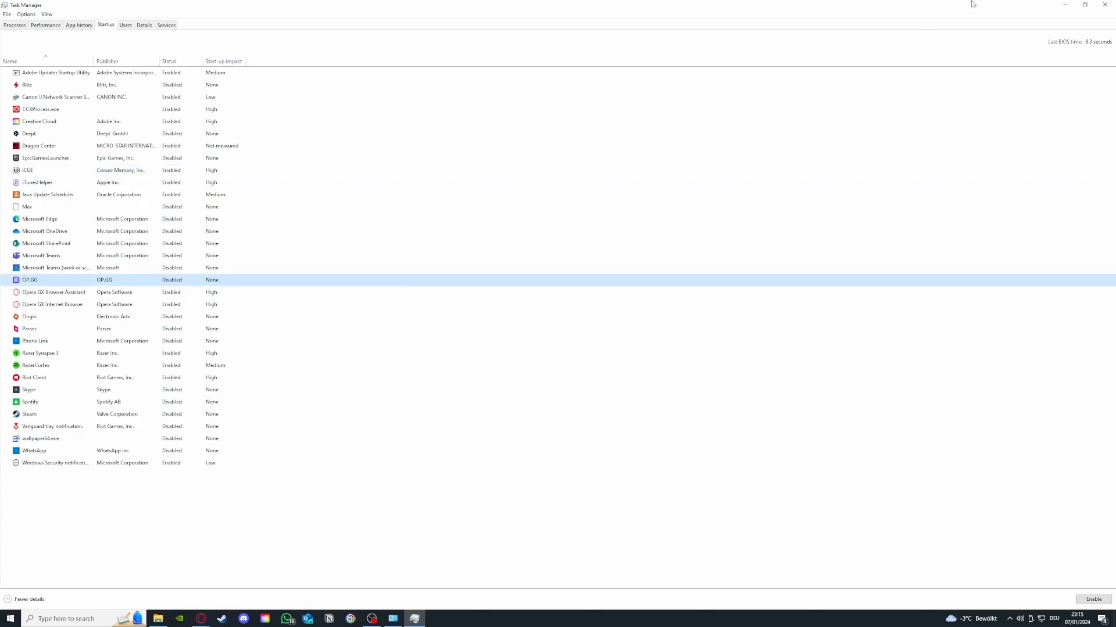
pyautogui.click(1104, 4)
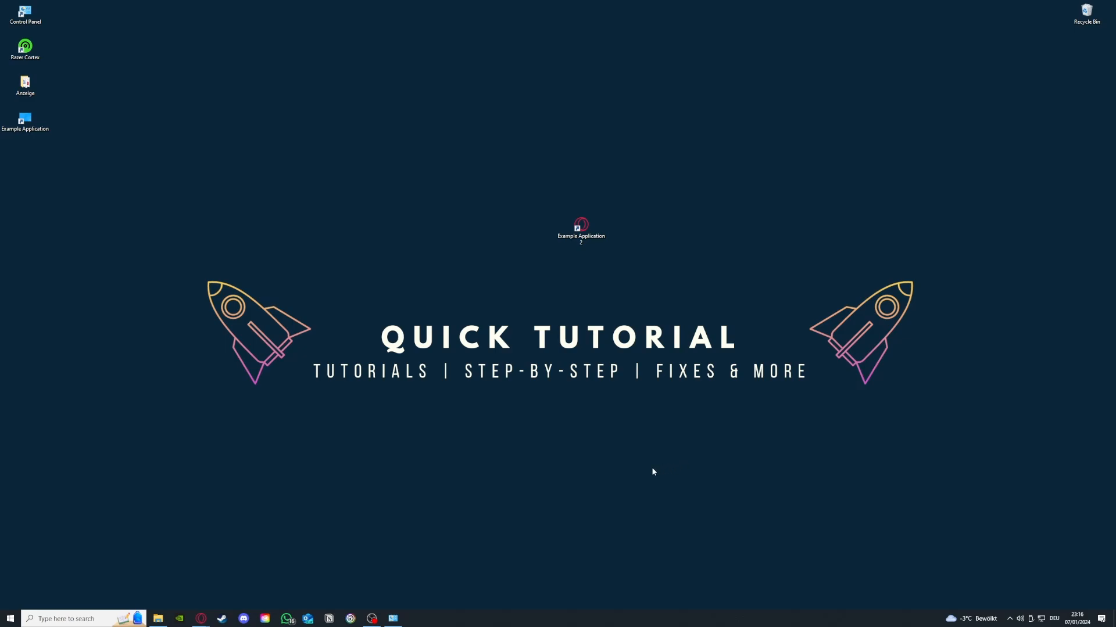
# Step: Reopen Task Manager from the desktop and enlarge its window to show all the process columns
pyautogui.rightClick(507, 625)
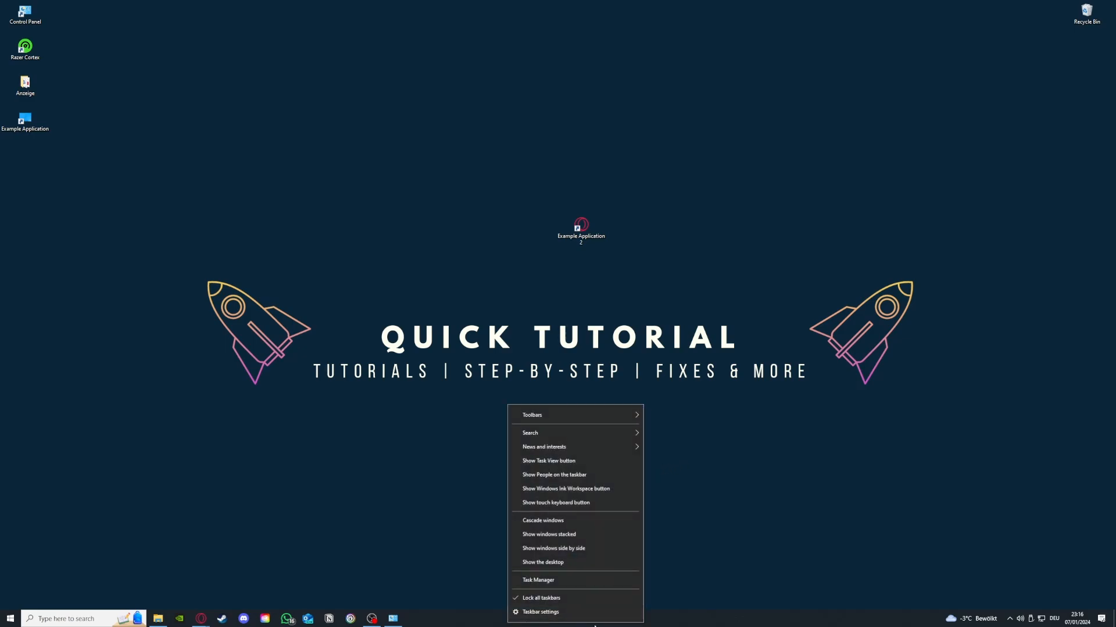
pyautogui.click(545, 581)
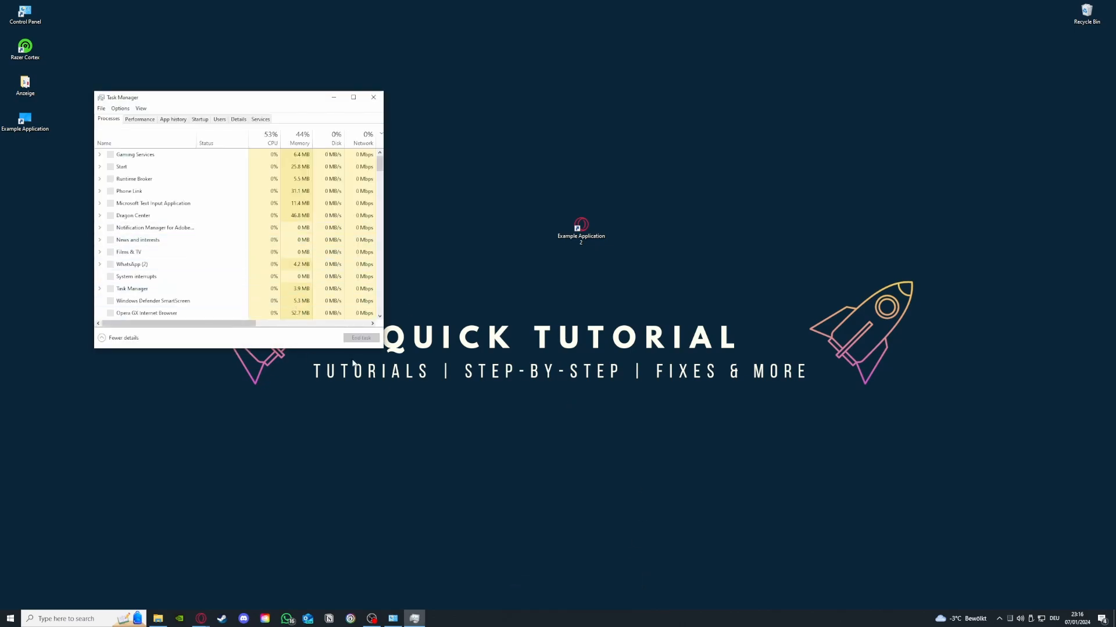
pyautogui.moveTo(378, 349); pyautogui.dragTo(725, 497)
# Step: Look through the running processes, highlighting the Steam Client WebHelper entries one after another, and close Task Manager
pyautogui.click(238, 301)
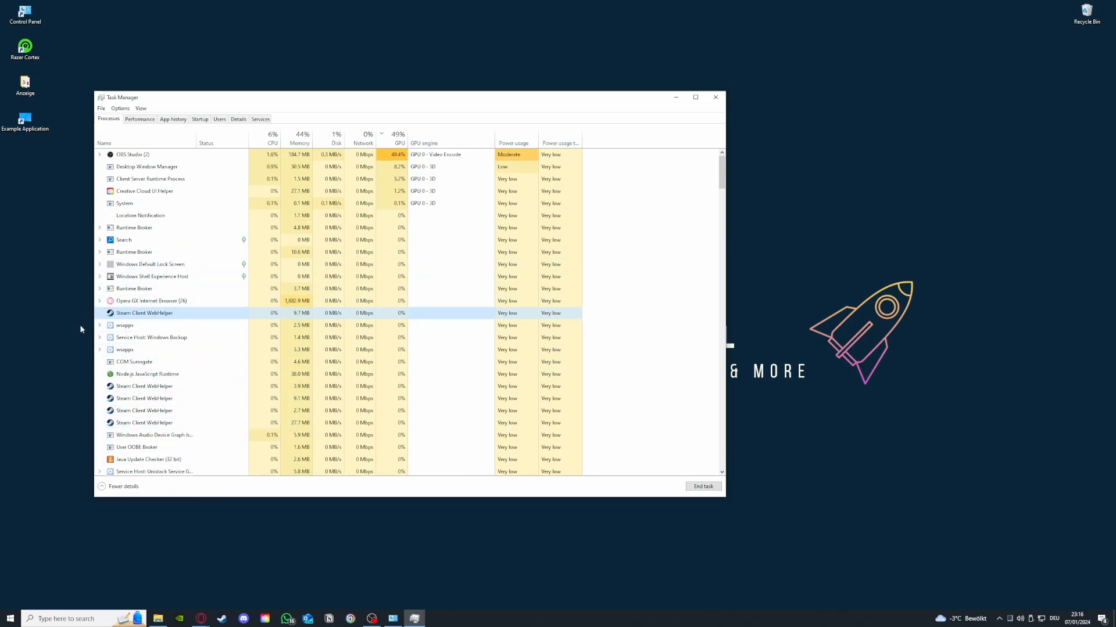
pyautogui.scroll(-3, 122, 377)
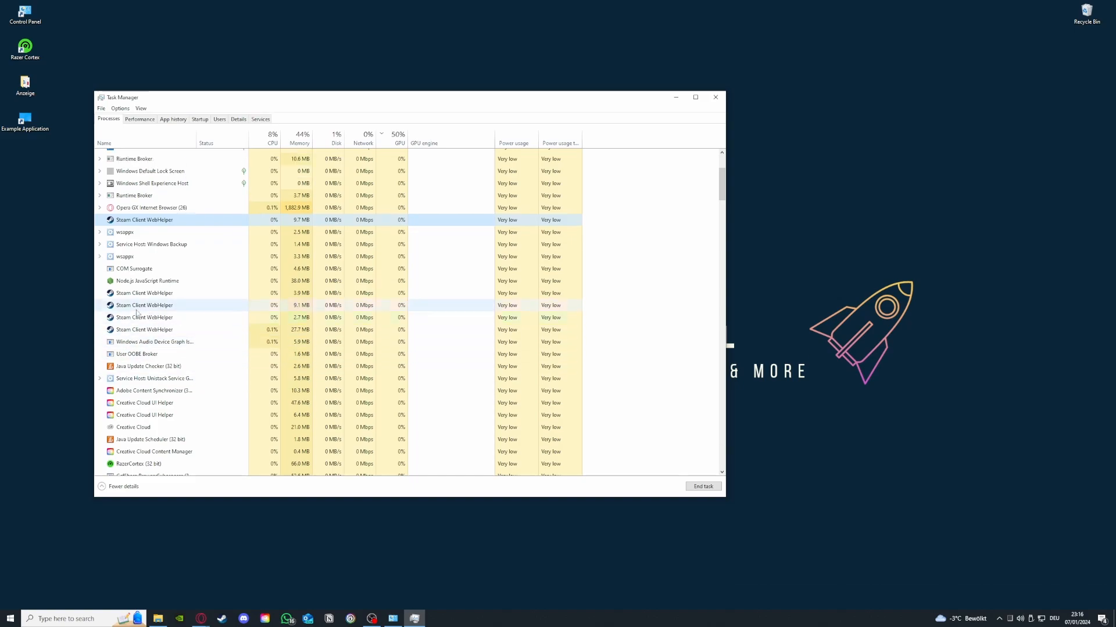
pyautogui.click(133, 293)
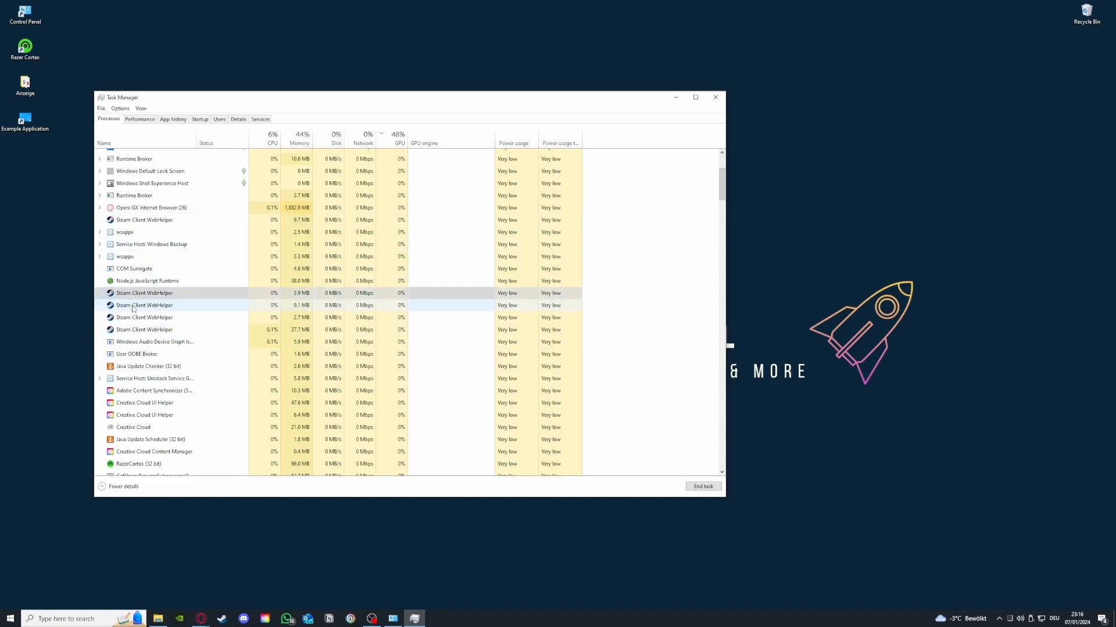
pyautogui.click(134, 306)
pyautogui.click(136, 318)
pyautogui.click(138, 330)
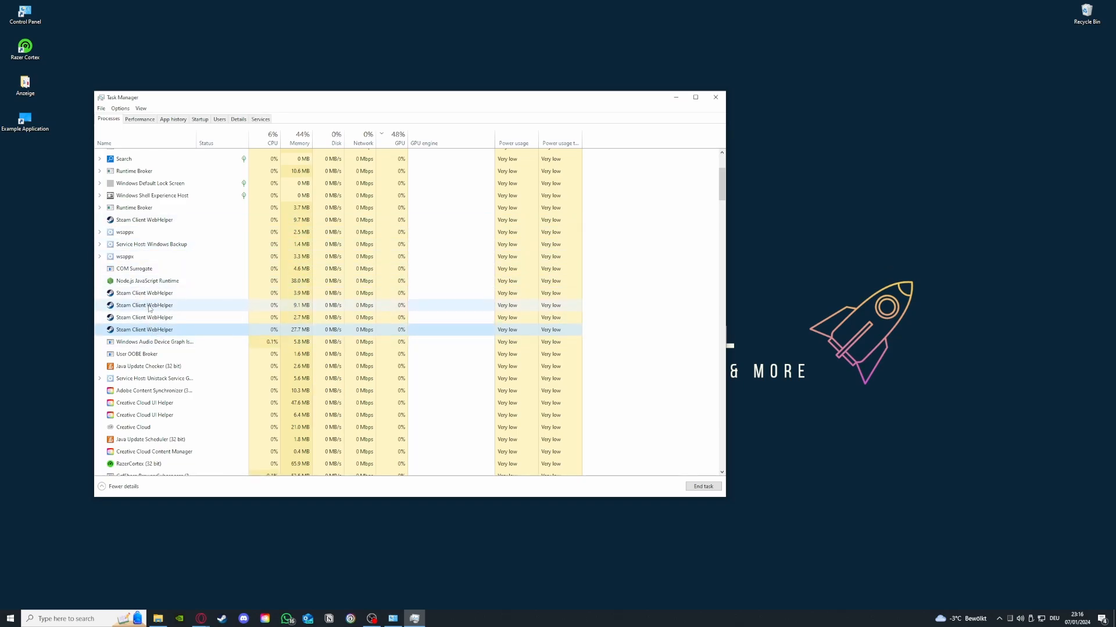
pyautogui.click(713, 93)
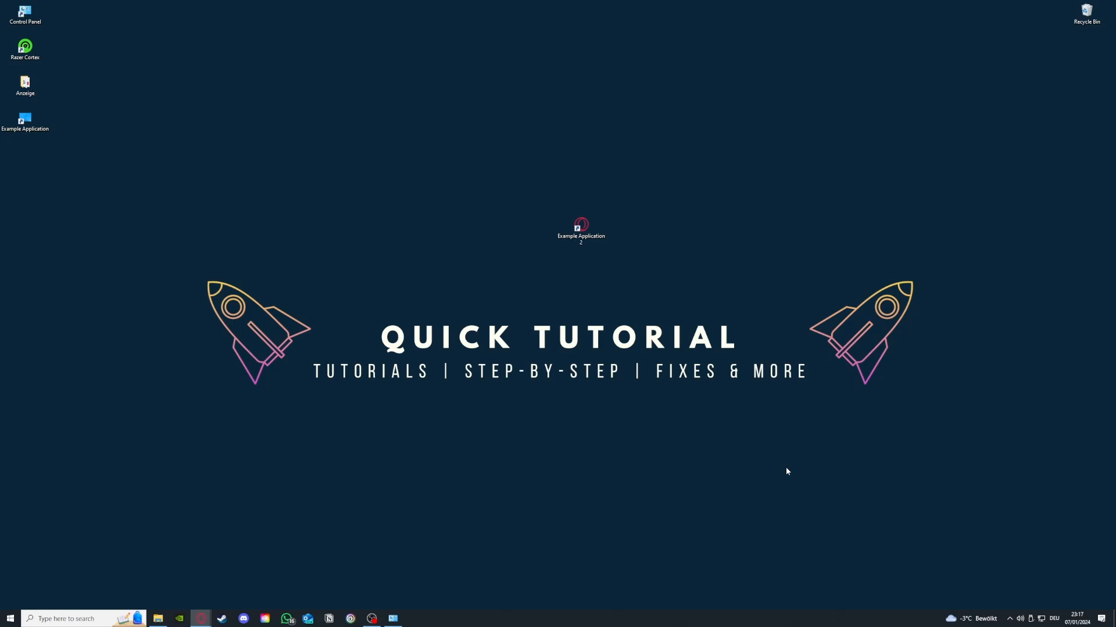
# Step: Open Administrative Tools from the System and Security settings and place its window beside the Control Panel window
pyautogui.click(393, 618)
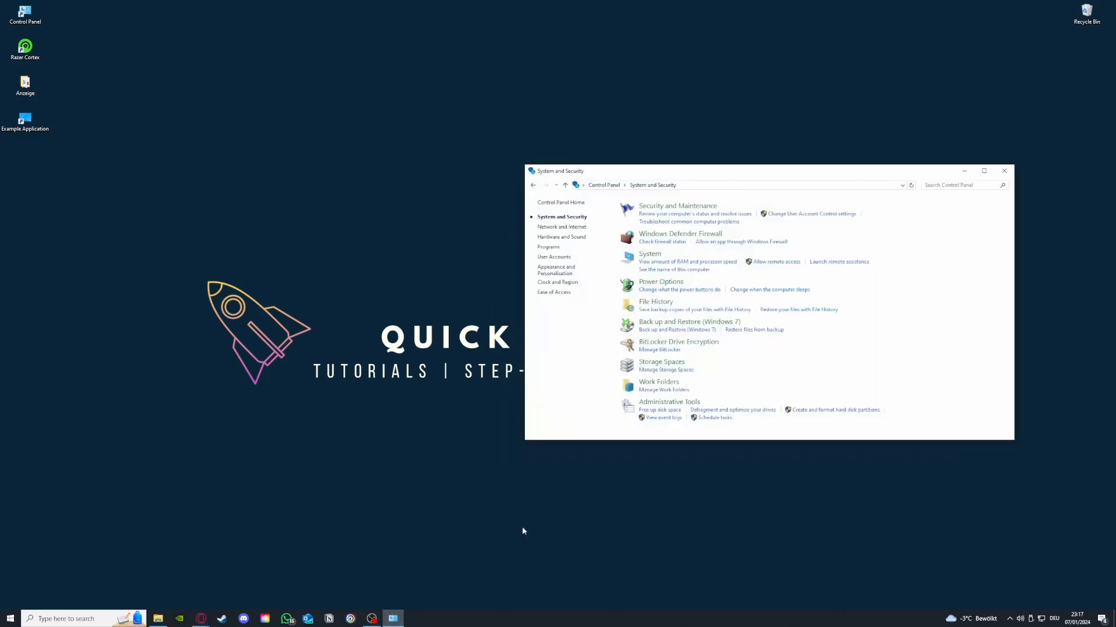
pyautogui.moveTo(664, 403)
pyautogui.mouseDown()
pyautogui.moveTo(517, 391)
pyautogui.moveTo(653, 405)
pyautogui.mouseUp()
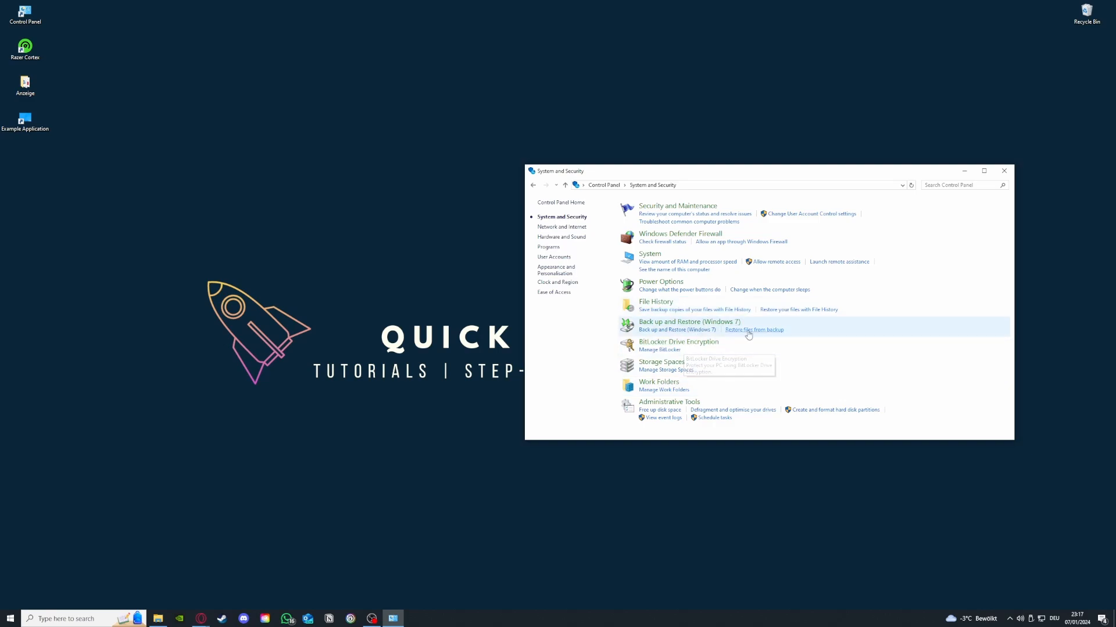
pyautogui.click(689, 403)
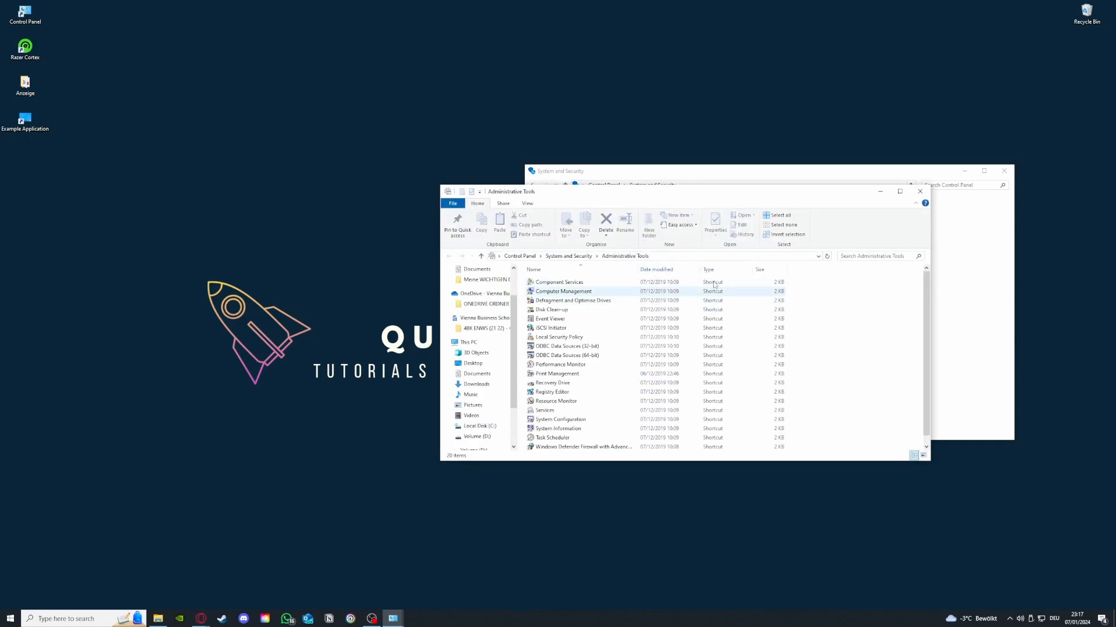
pyautogui.moveTo(690, 194); pyautogui.dragTo(275, 129)
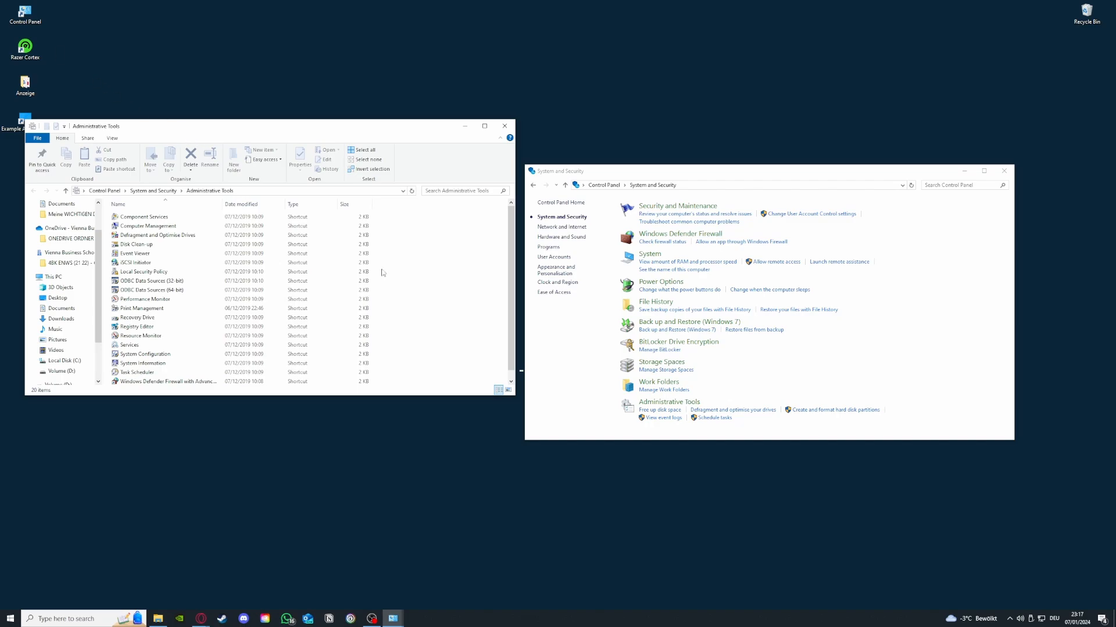
pyautogui.click(91, 621)
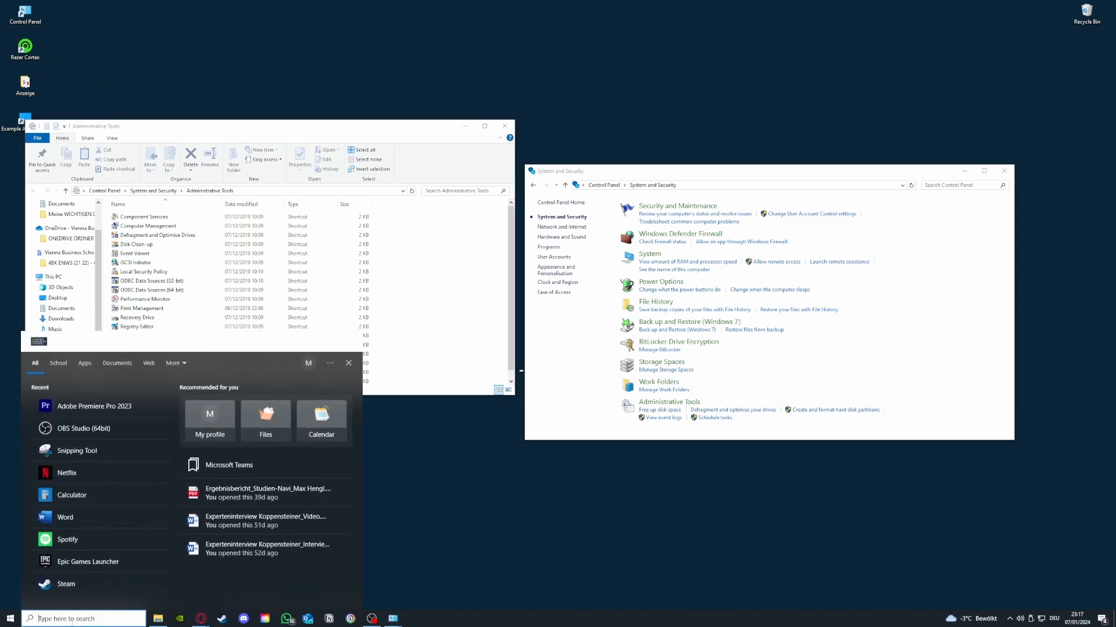
pyautogui.click(392, 505)
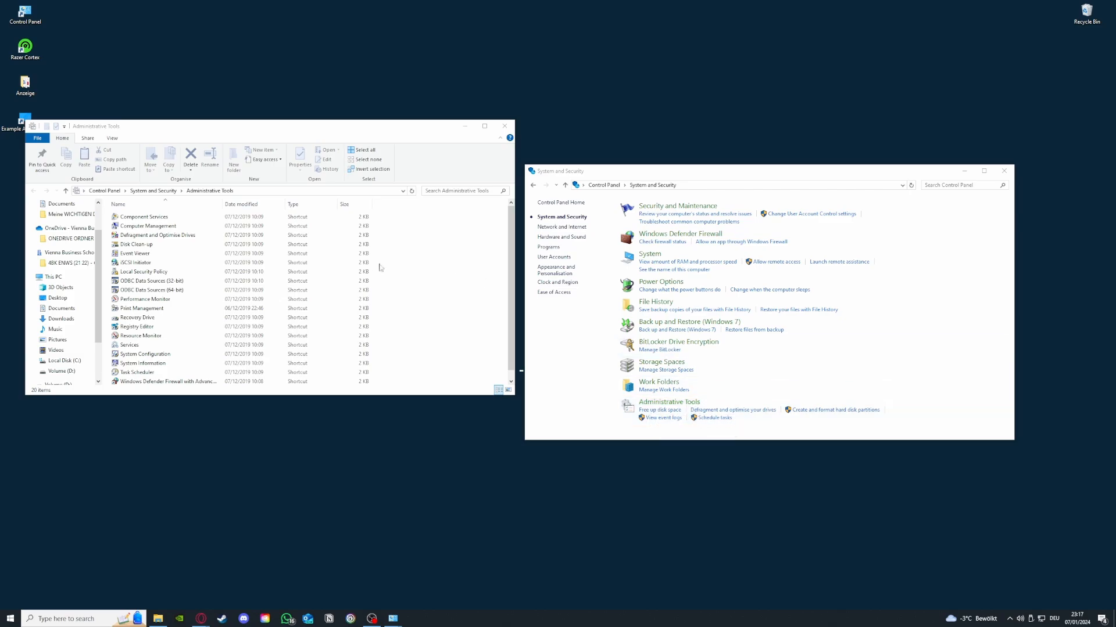
# Step: Open Disk Clean-up to view the selectable drives, and close it together with the Administrative Tools and Control Panel windows
pyautogui.doubleClick(143, 245)
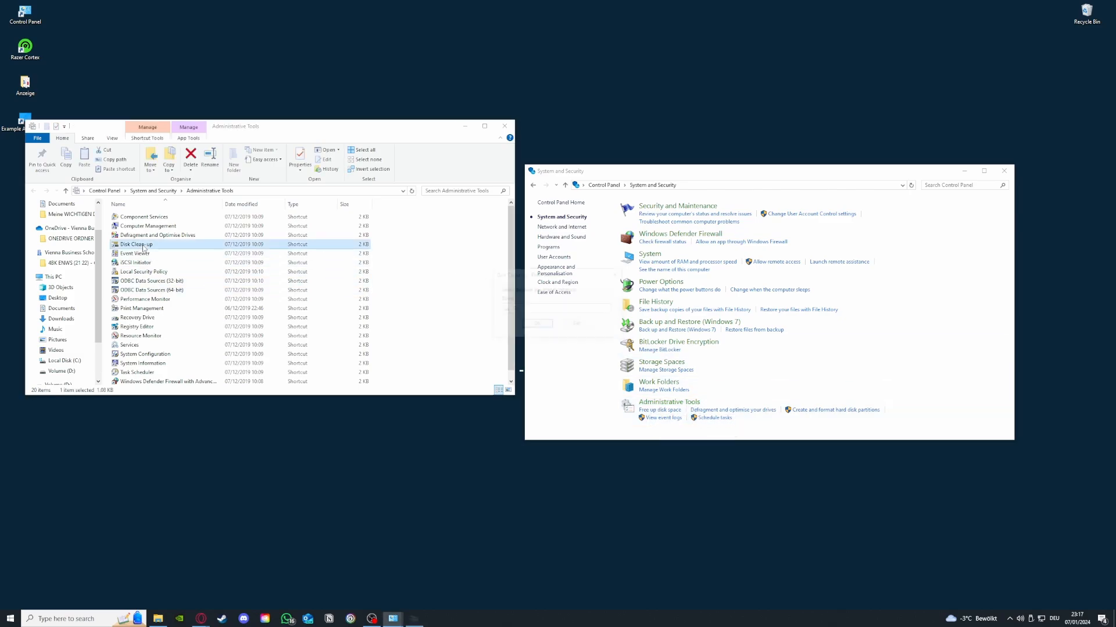
pyautogui.click(549, 309)
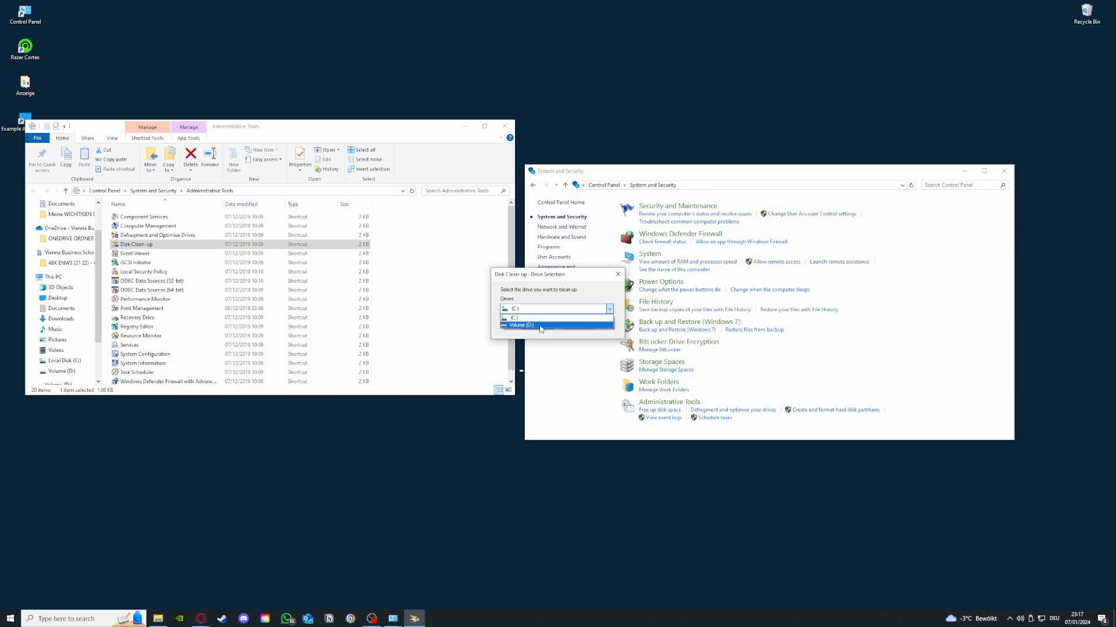
pyautogui.click(581, 295)
pyautogui.click(617, 278)
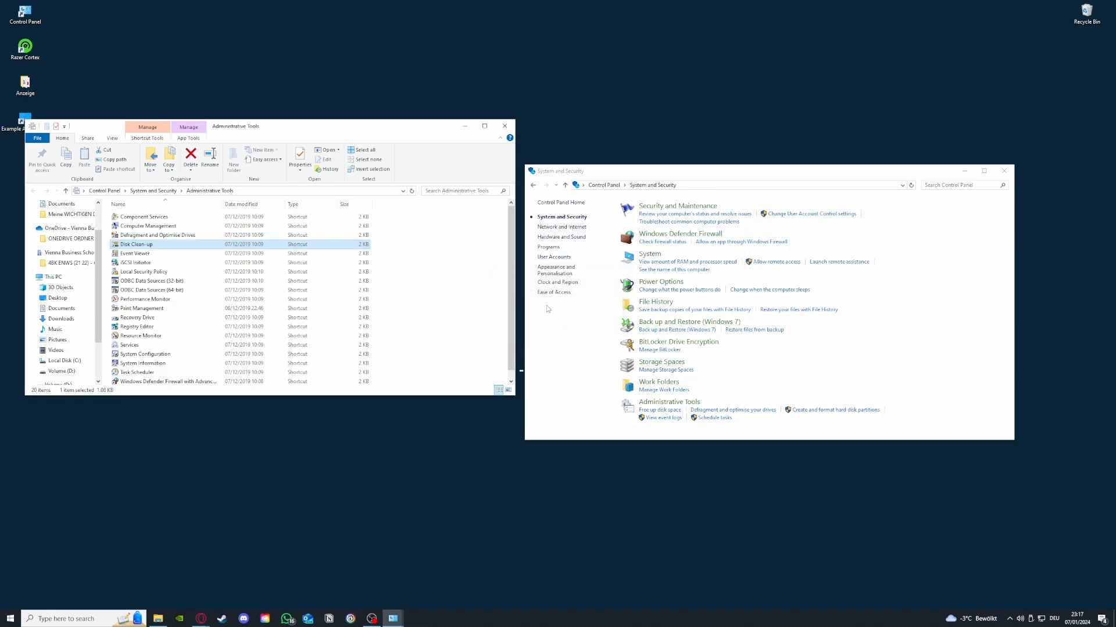
pyautogui.click(504, 126)
pyautogui.click(1003, 171)
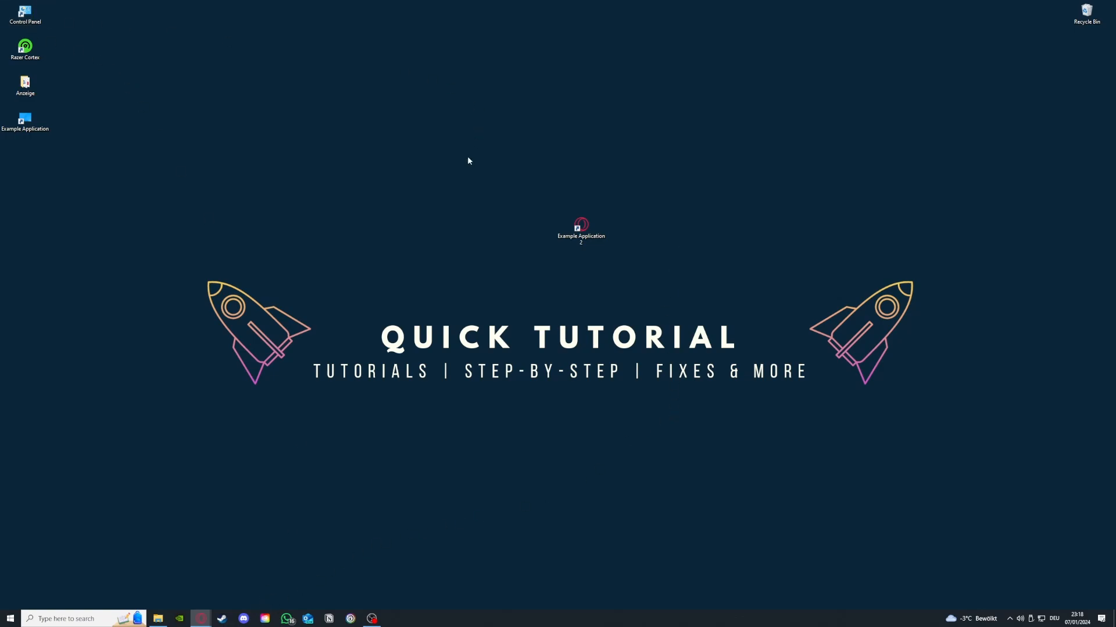
# Step: Open the list of installed programs from Control Panel and look through it down to the Microsoft entries
pyautogui.doubleClick(42, 16)
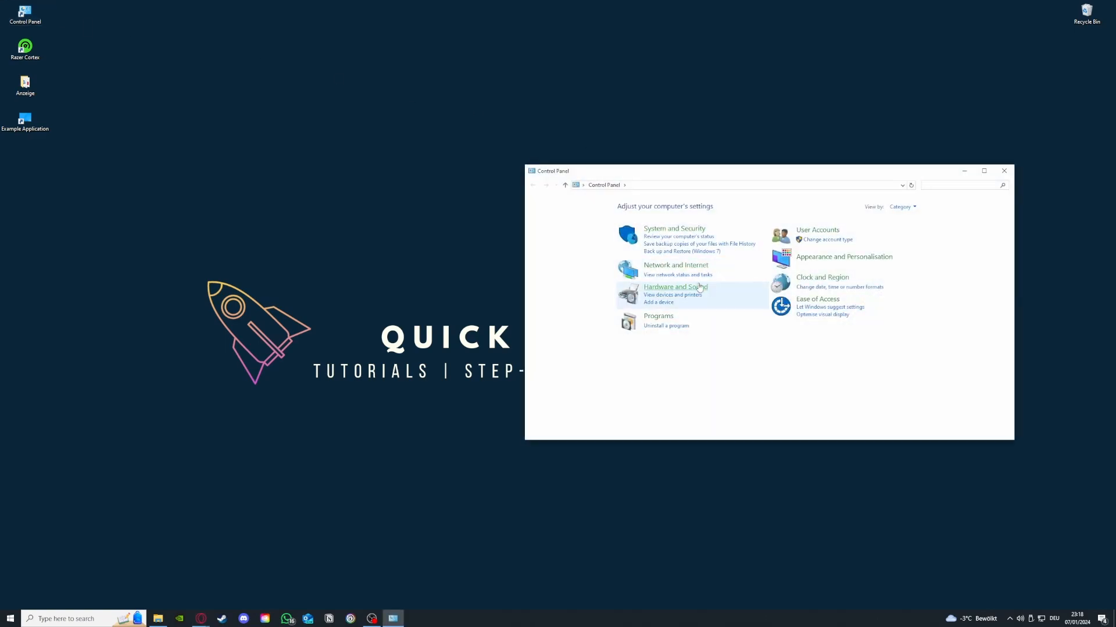
pyautogui.click(666, 328)
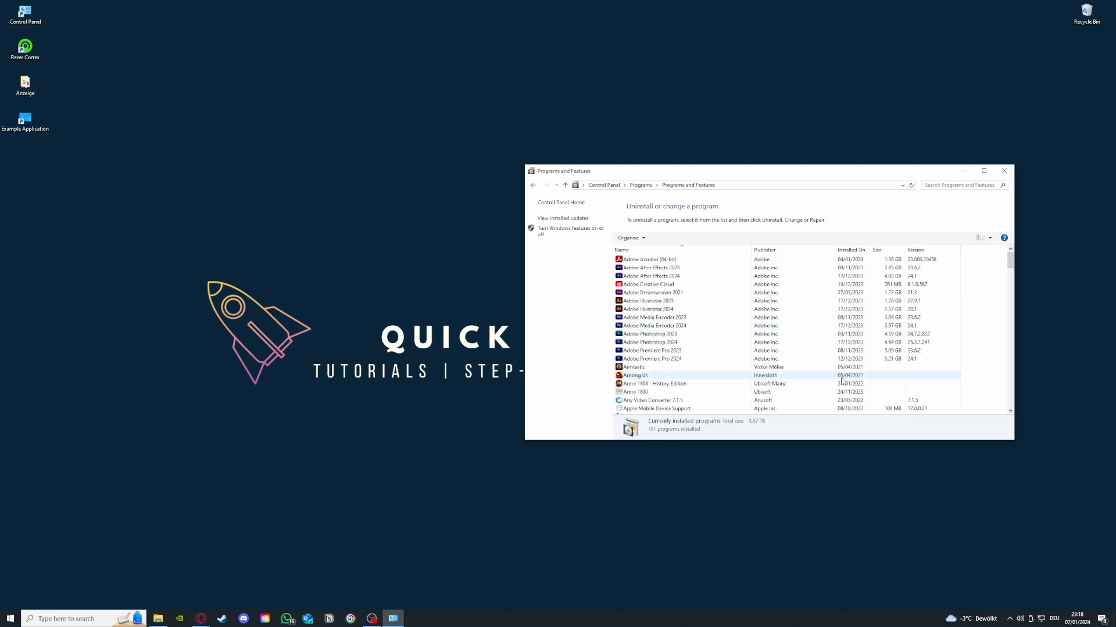
pyautogui.scroll(-15, 807, 364)
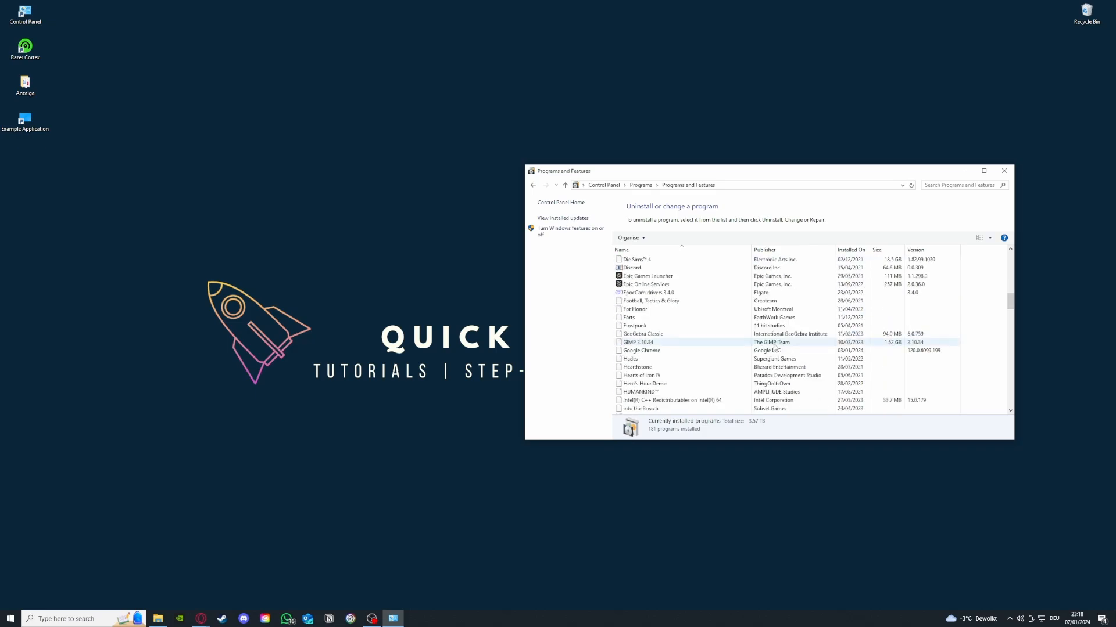
pyautogui.scroll(-6, 774, 348)
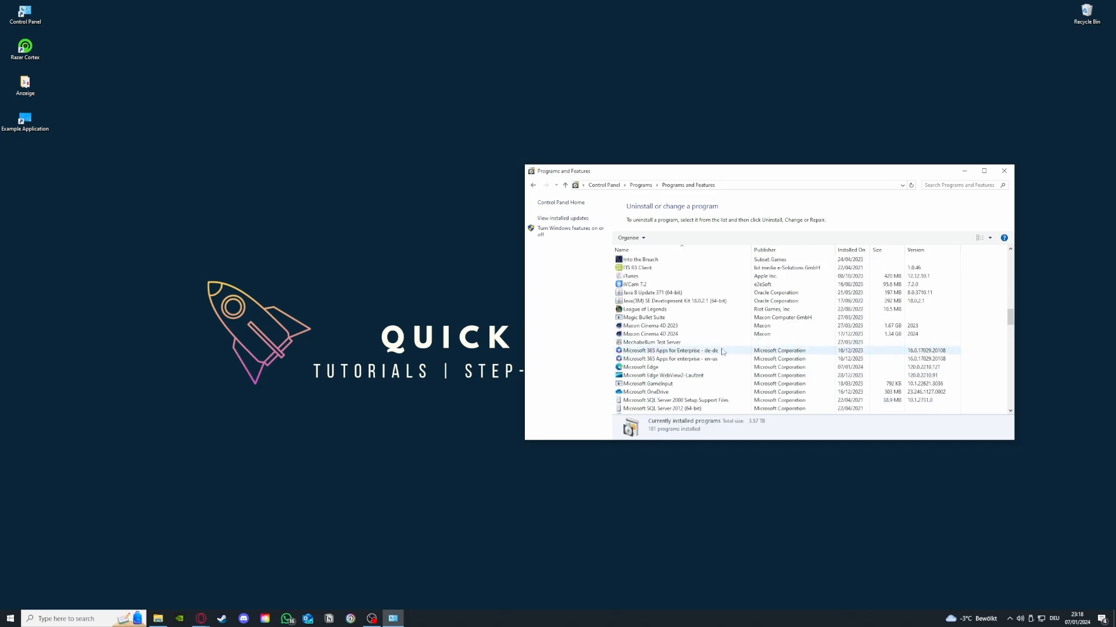
pyautogui.scroll(-3, 722, 352)
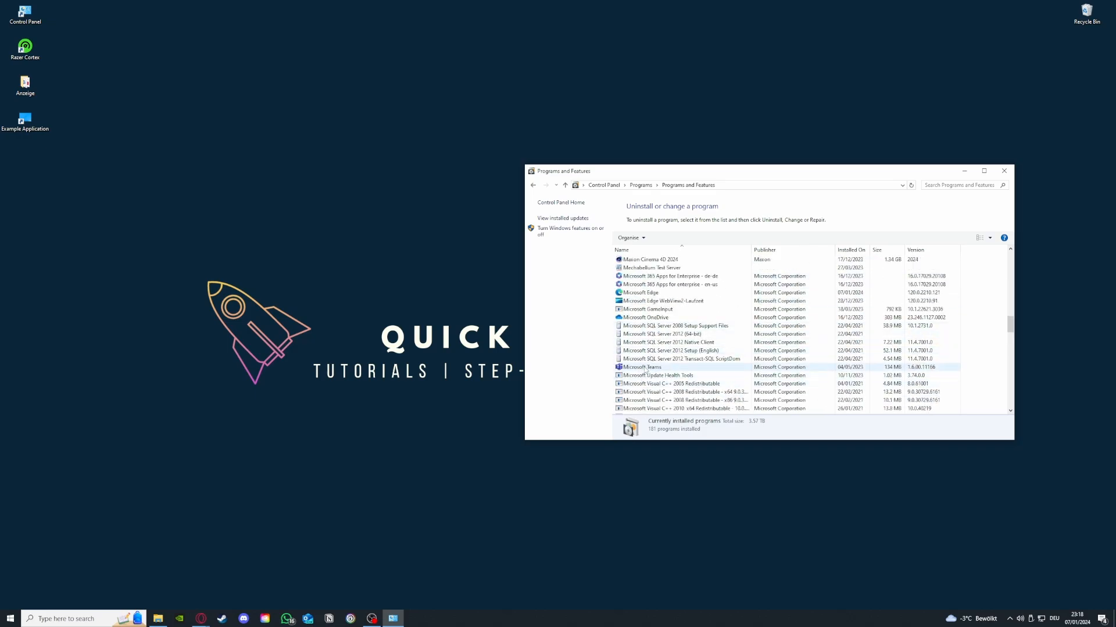
# Step: Show the uninstall option for Microsoft Teams and dismiss it without uninstalling the program
pyautogui.click(645, 368)
pyautogui.rightClick(643, 369)
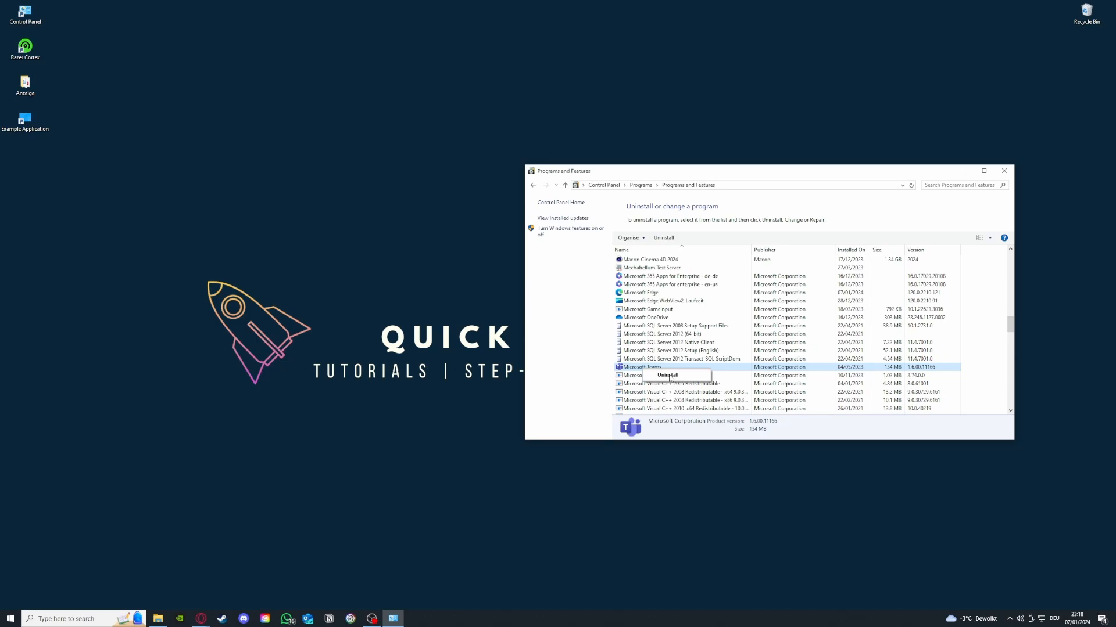
pyautogui.click(556, 300)
# Step: Return to the Control Panel home, search for "window" and open Windows Defender Firewall
pyautogui.click(533, 187)
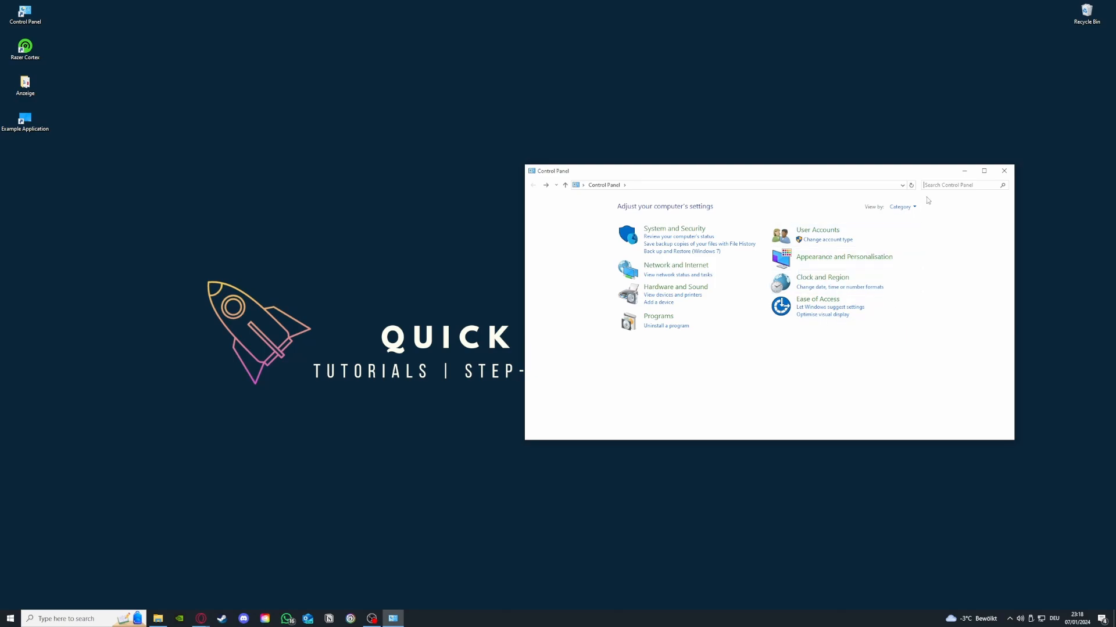
pyautogui.write('window')
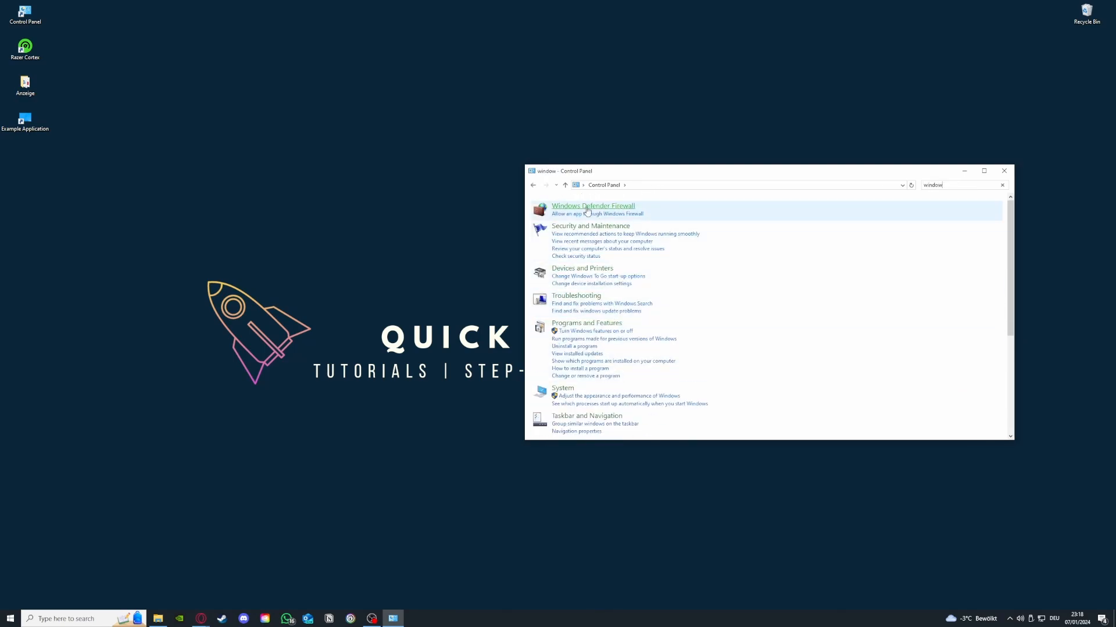
pyautogui.click(593, 205)
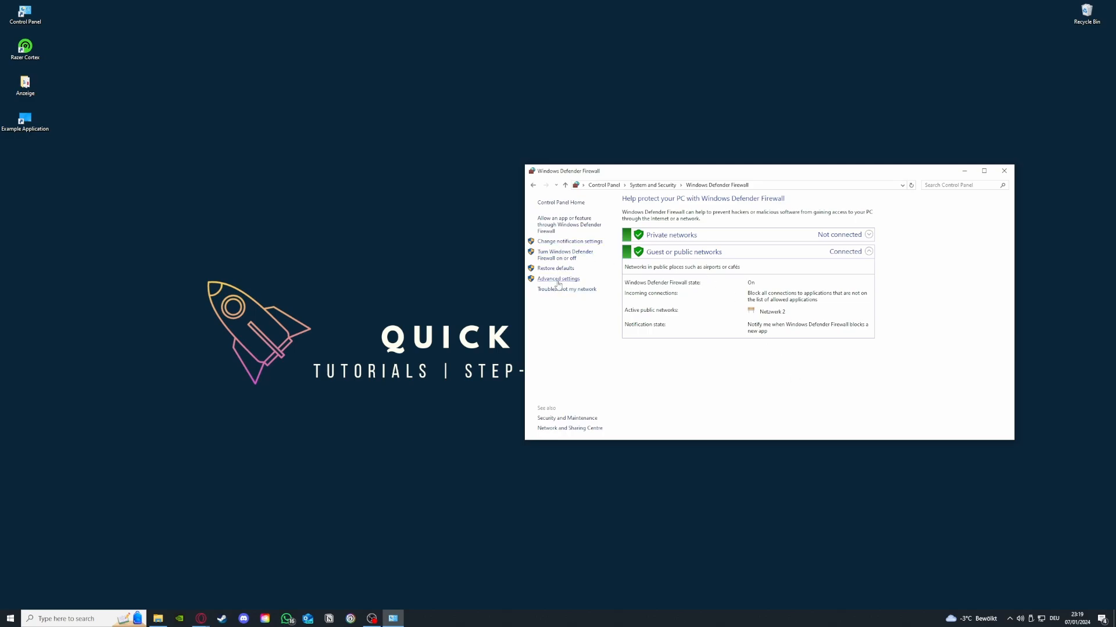
# Step: Review the apps and features allowed through Windows Defender Firewall and return to the firewall overview
pyautogui.click(561, 225)
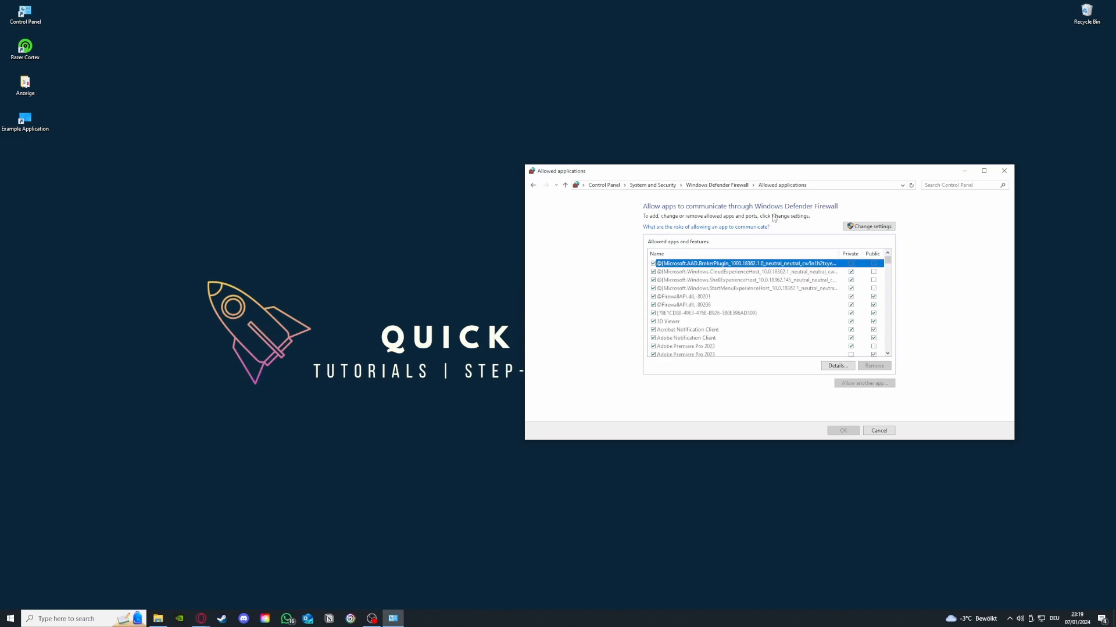
pyautogui.click(533, 185)
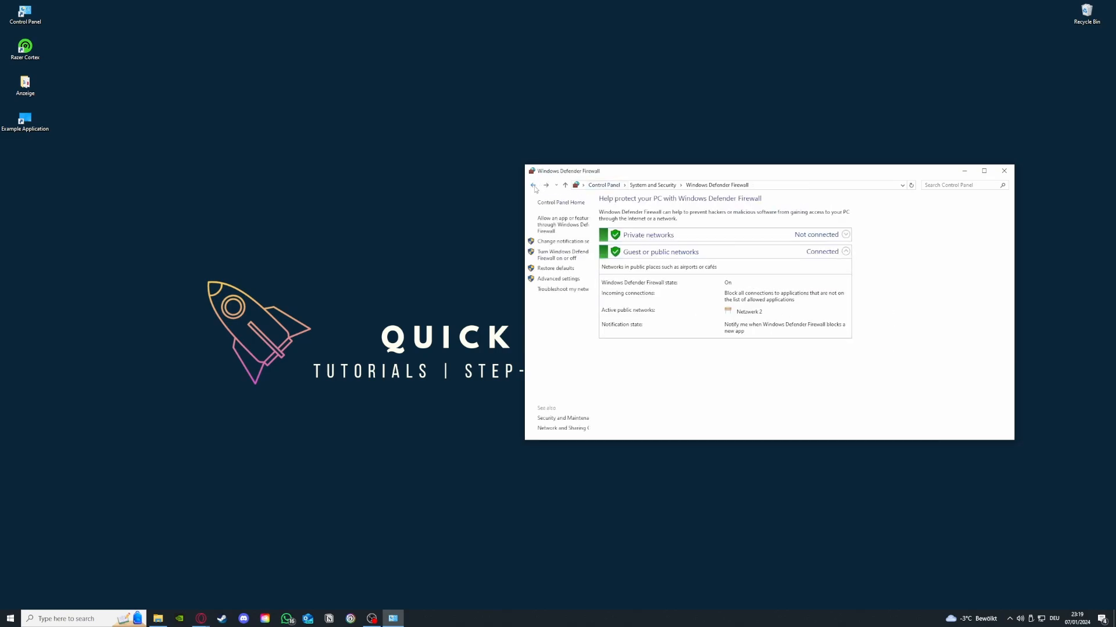
pyautogui.click(559, 226)
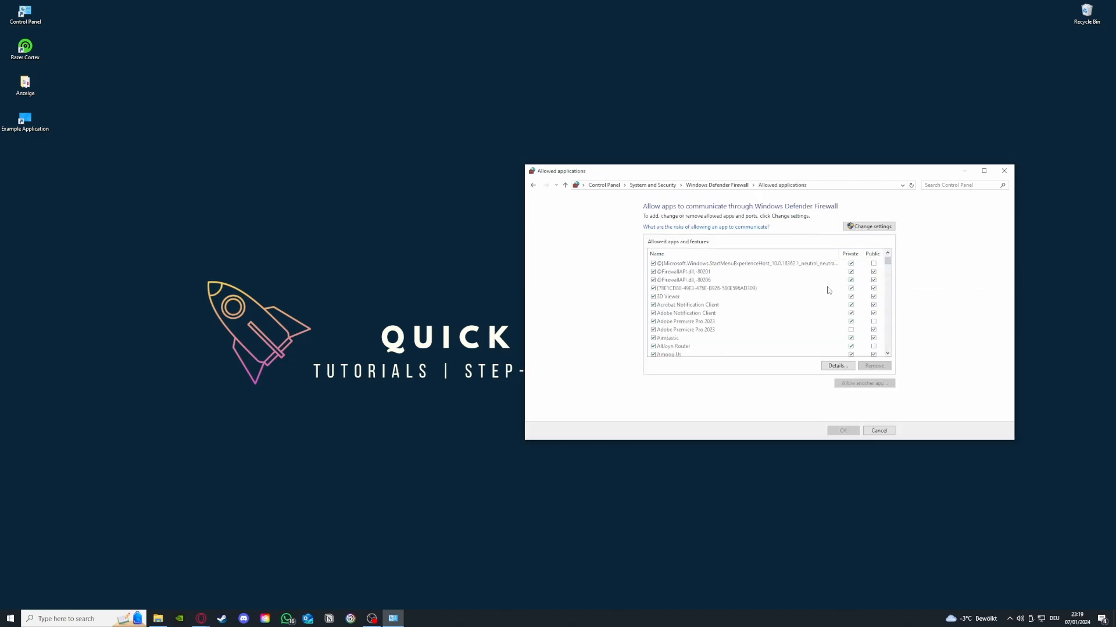
pyautogui.scroll(-10, 828, 290)
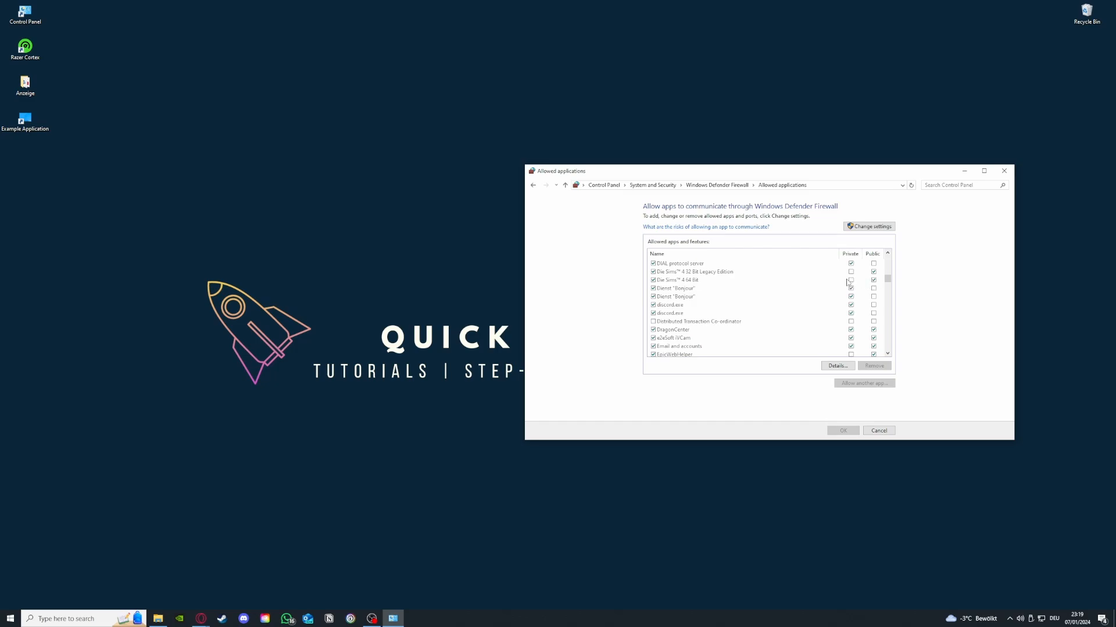
pyautogui.click(532, 186)
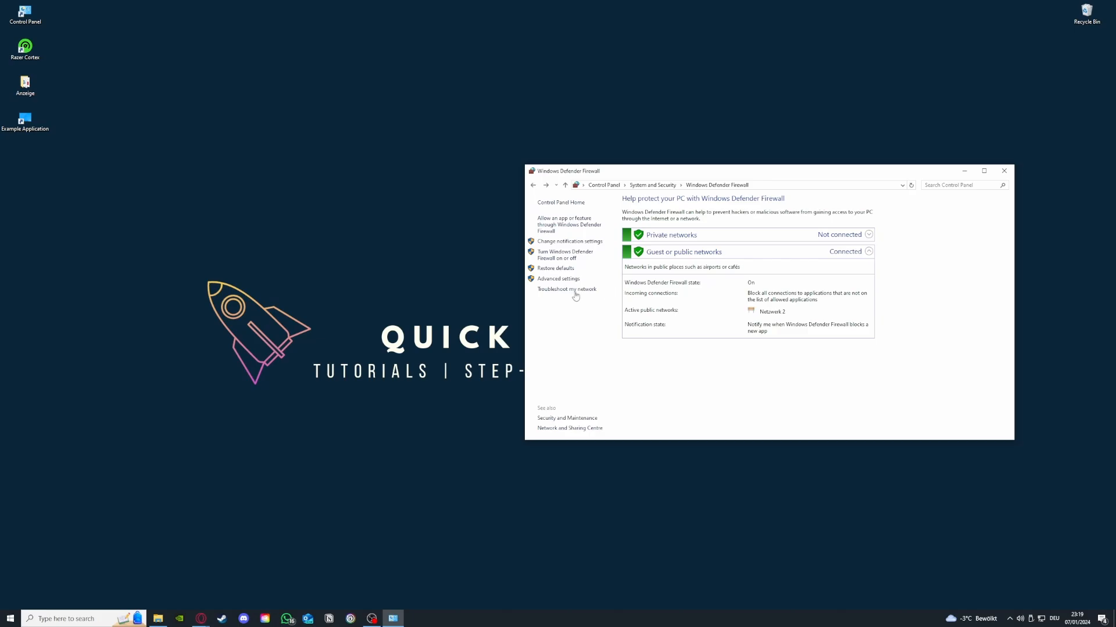
# Step: Open the firewall's advanced settings, view the Outbound Rules and look through the Inbound Rules list
pyautogui.click(557, 279)
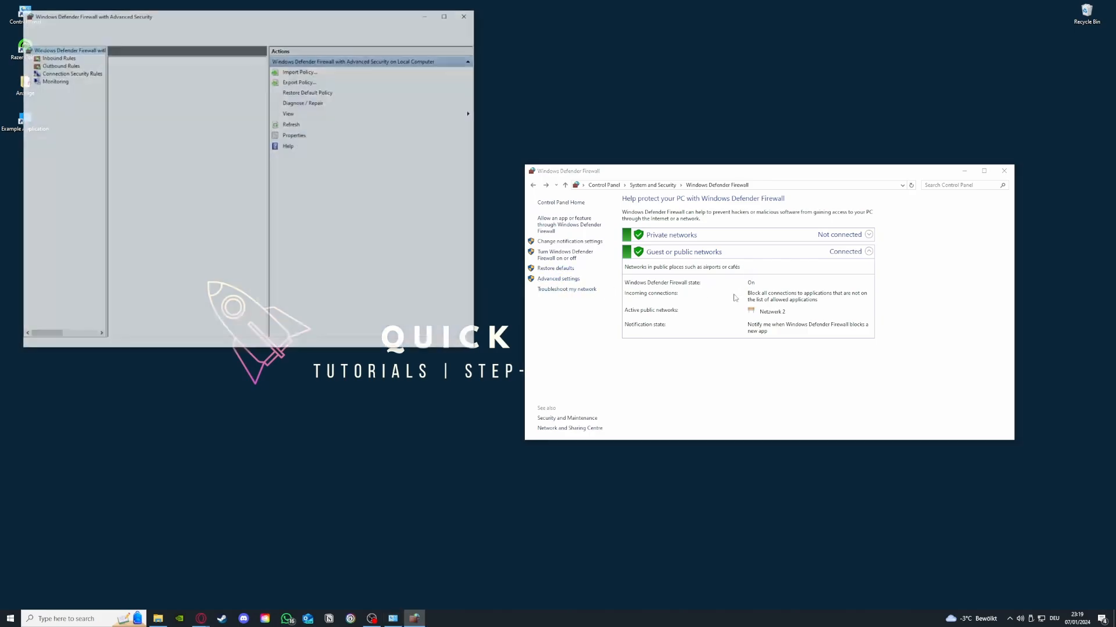
pyautogui.scroll(-3, 173, 135)
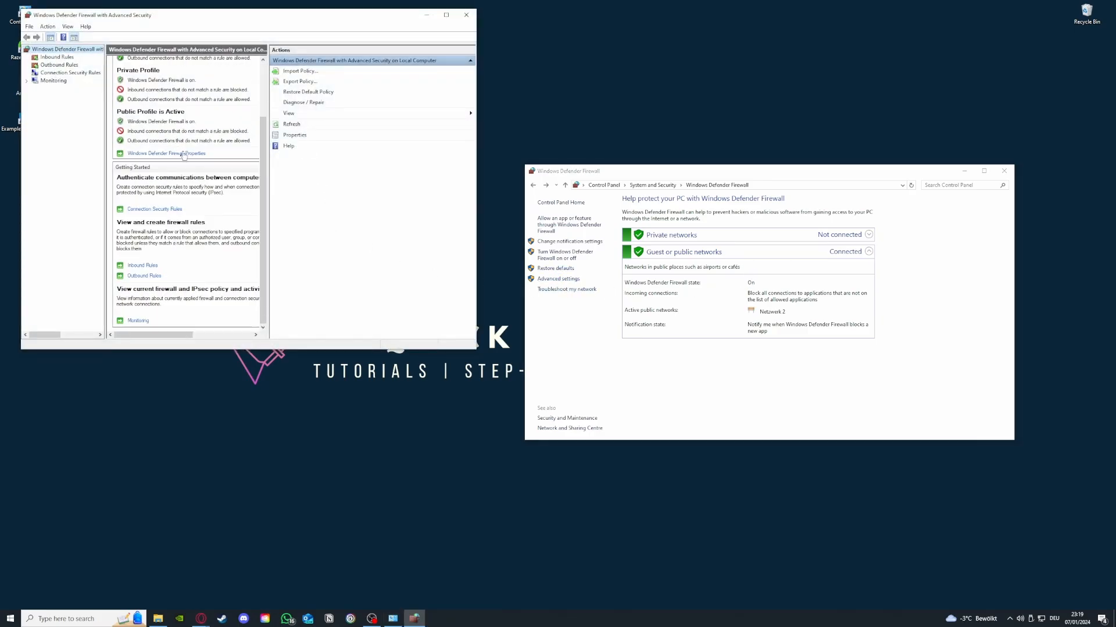
pyautogui.click(57, 57)
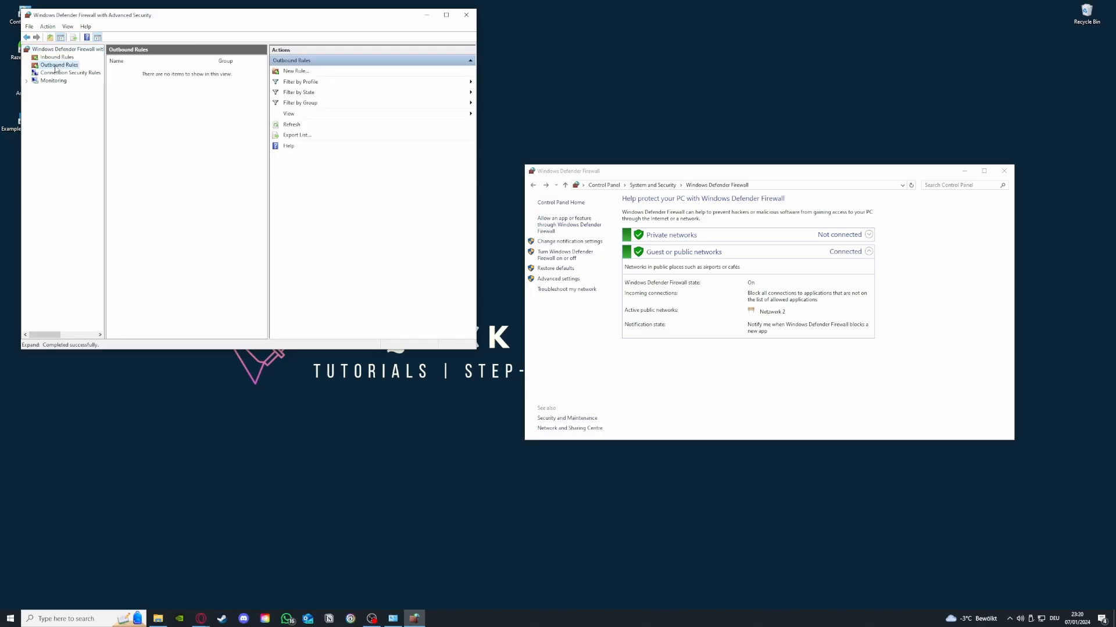
pyautogui.click(59, 65)
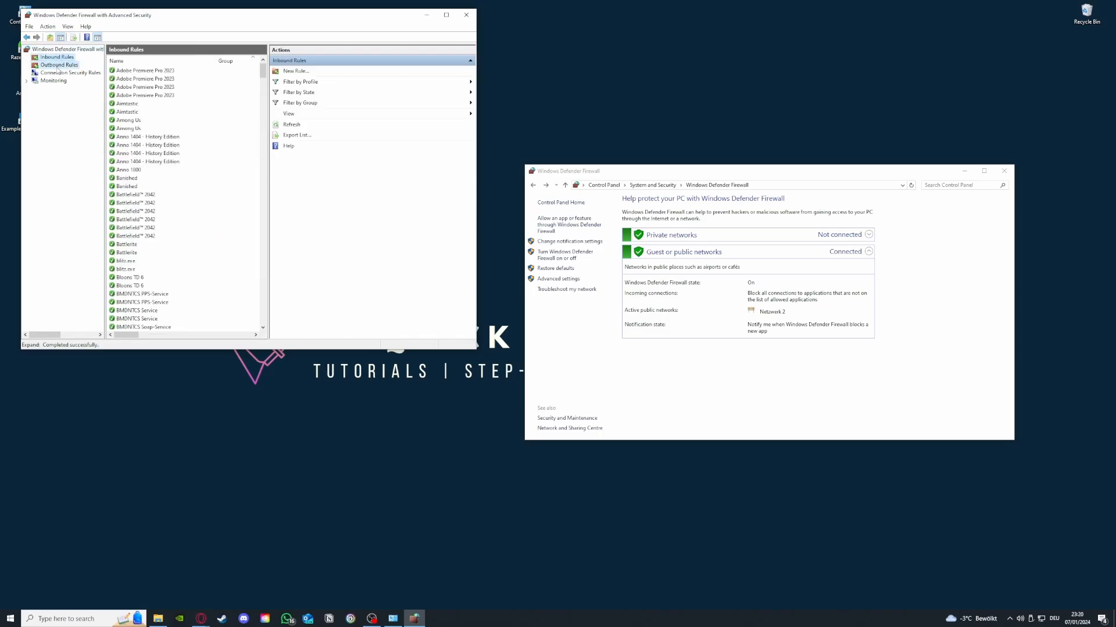
pyautogui.click(58, 59)
pyautogui.scroll(-10, 182, 174)
pyautogui.scroll(-15, 183, 175)
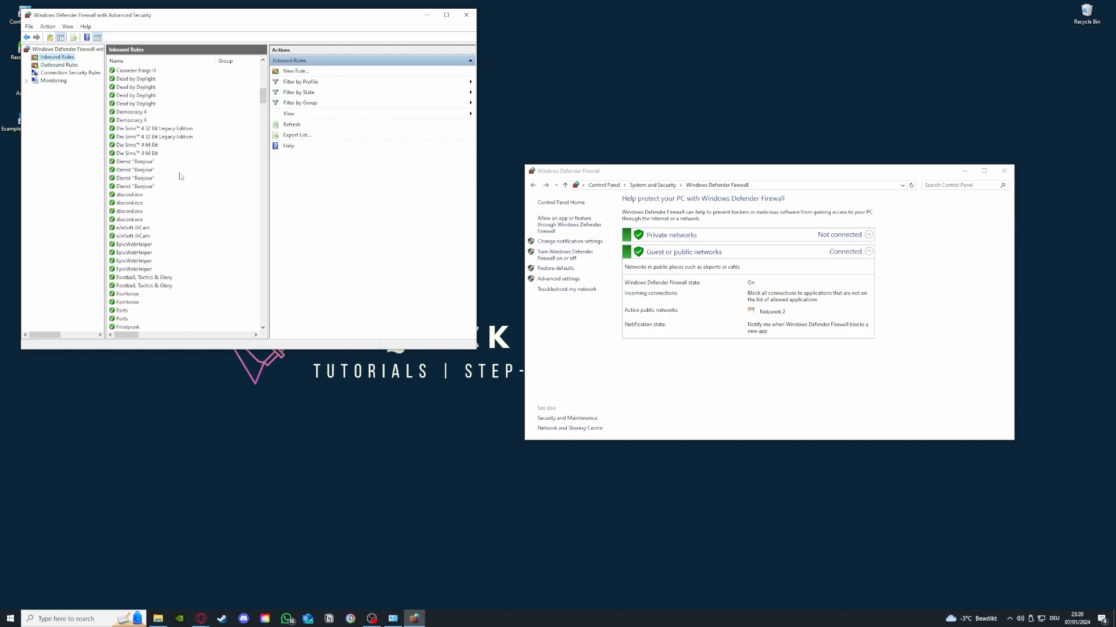
# Step: View the rule types in the New Inbound Rule Wizard, close it and look further through the inbound rules
pyautogui.click(312, 72)
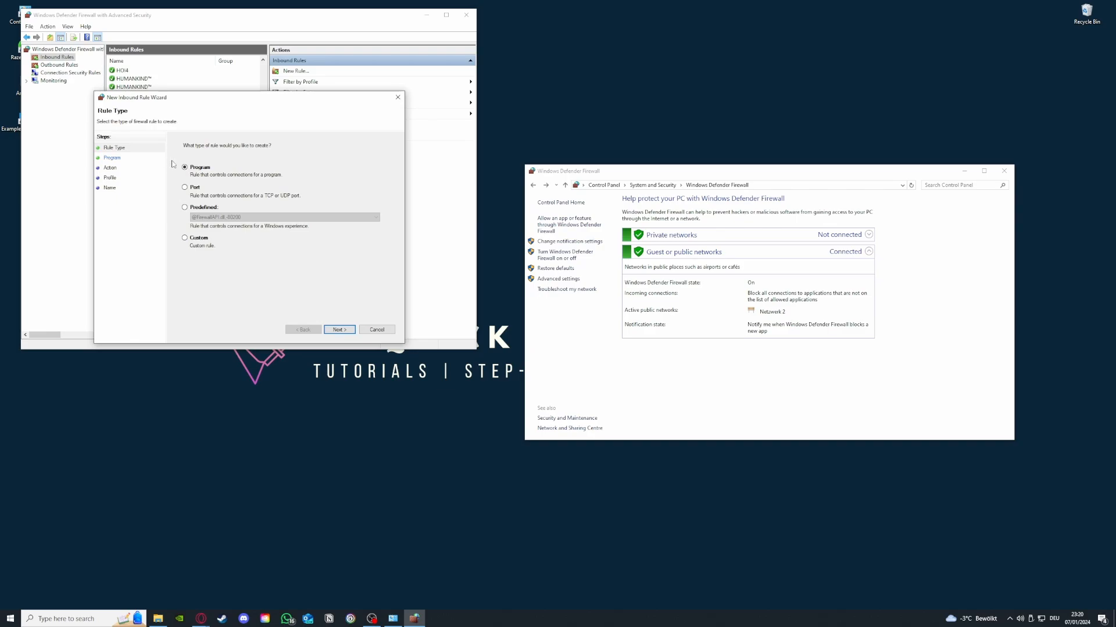
pyautogui.click(401, 98)
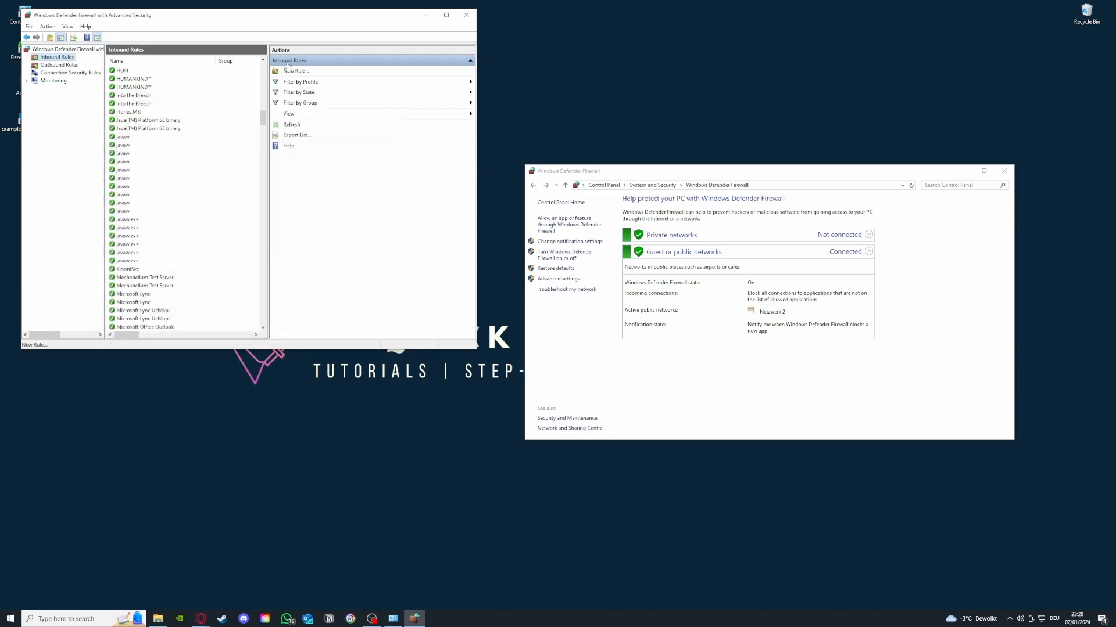
pyautogui.scroll(-15, 205, 281)
pyautogui.scroll(-8, 203, 281)
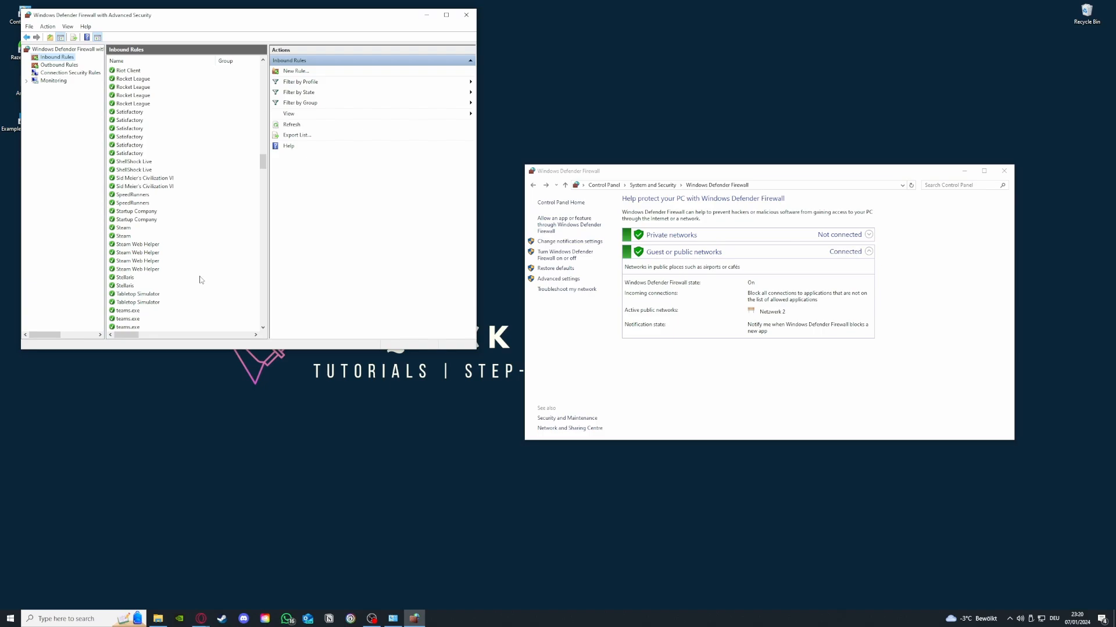
# Step: Look through the Outbound Rules list, switching between it and the Inbound Rules to compare them
pyautogui.click(59, 65)
pyautogui.click(58, 58)
pyautogui.click(59, 64)
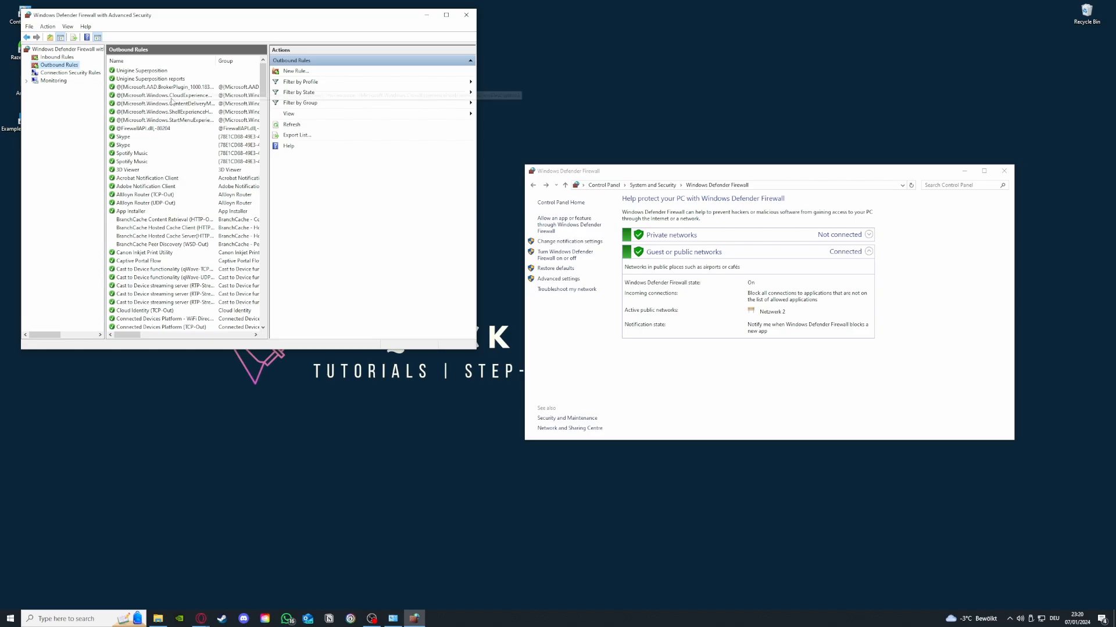
pyautogui.scroll(-12, 170, 104)
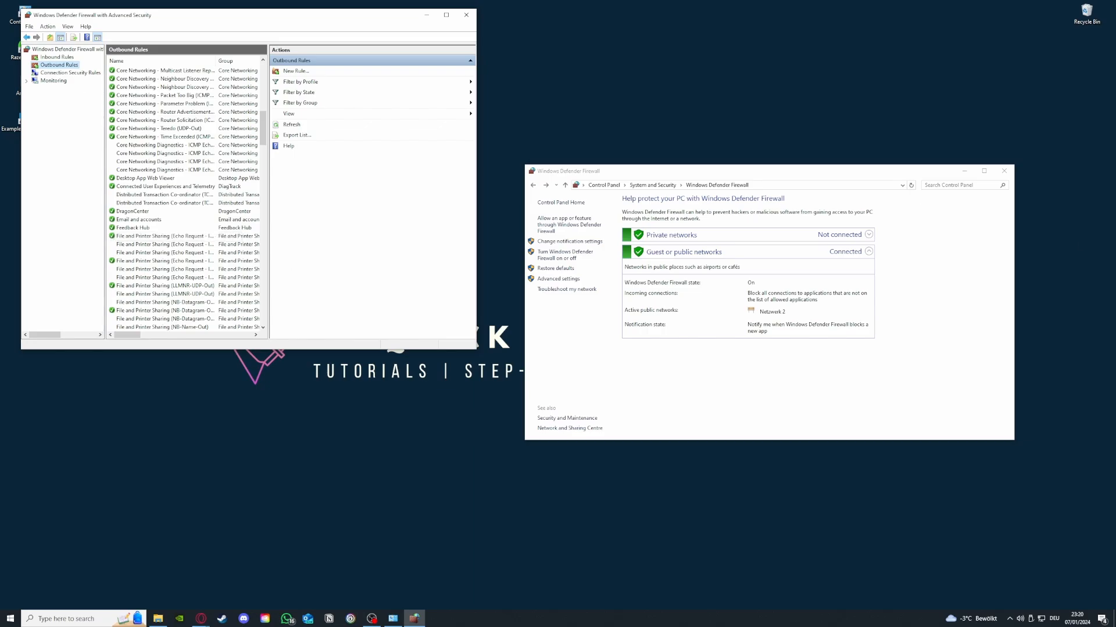
pyautogui.click(201, 619)
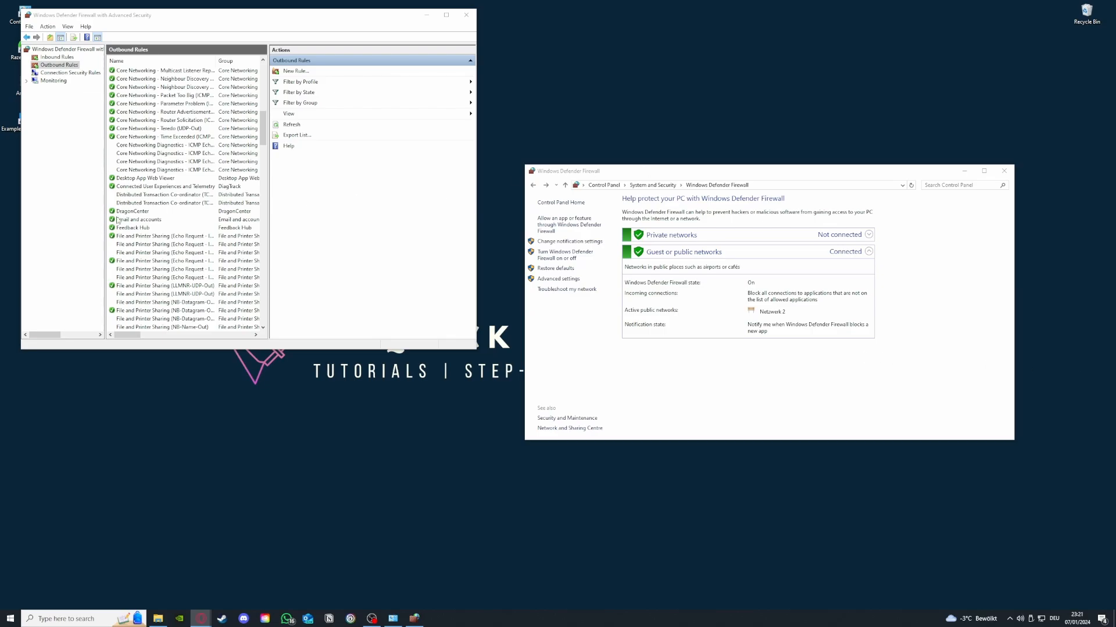
pyautogui.scroll(10, 117, 219)
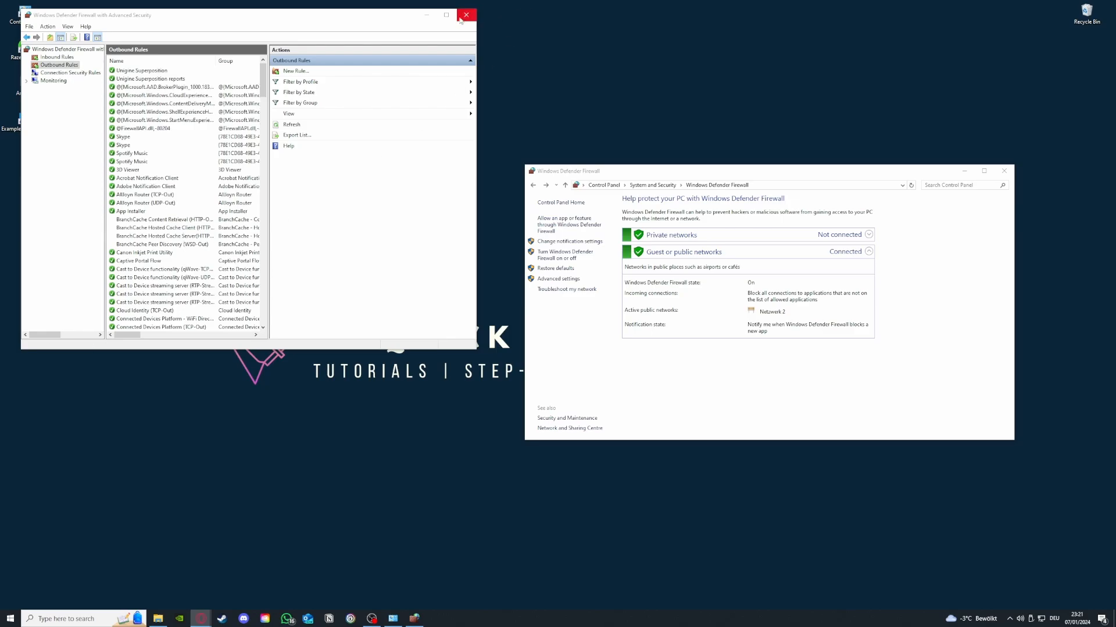
pyautogui.click(50, 57)
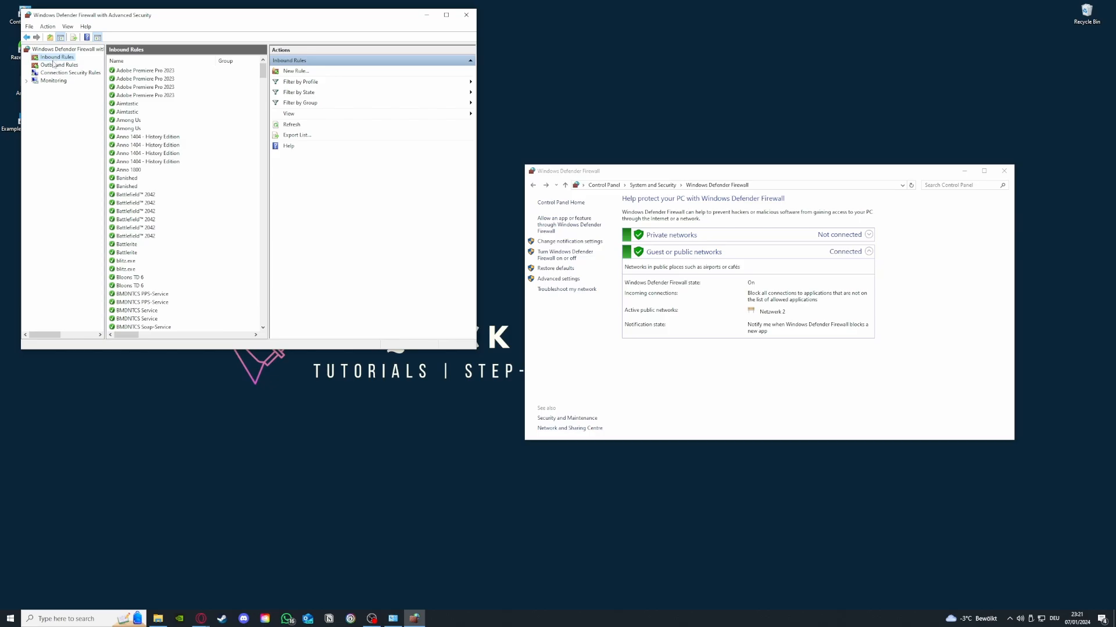
pyautogui.click(54, 65)
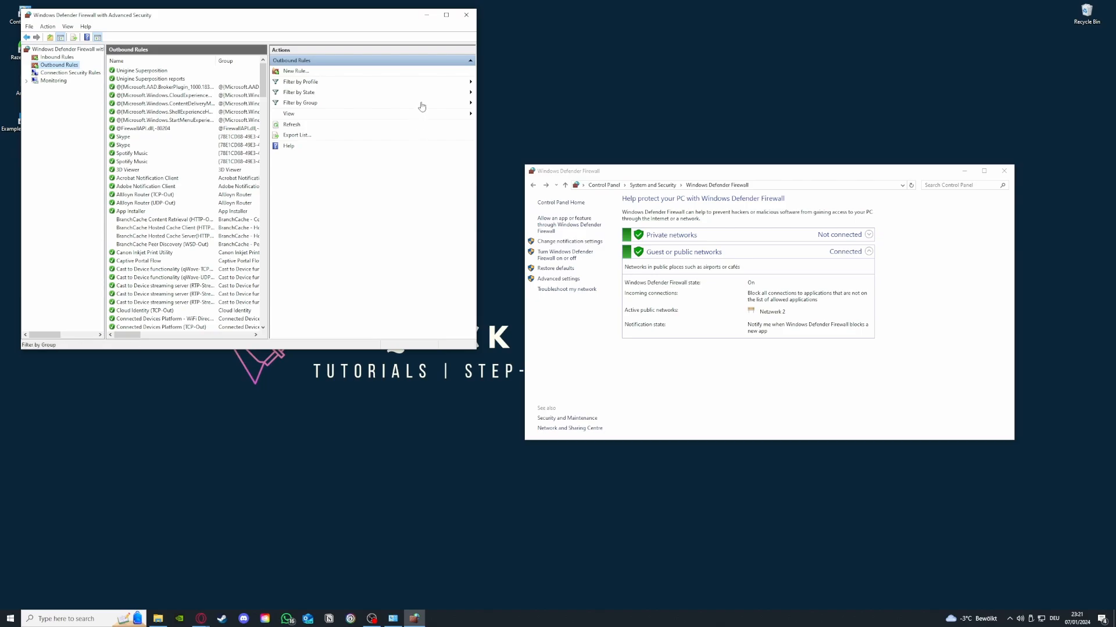
# Step: Close both firewall windows and move the Example Application 2 shortcut closer to the desktop's upper-left area
pyautogui.click(466, 15)
pyautogui.click(1003, 172)
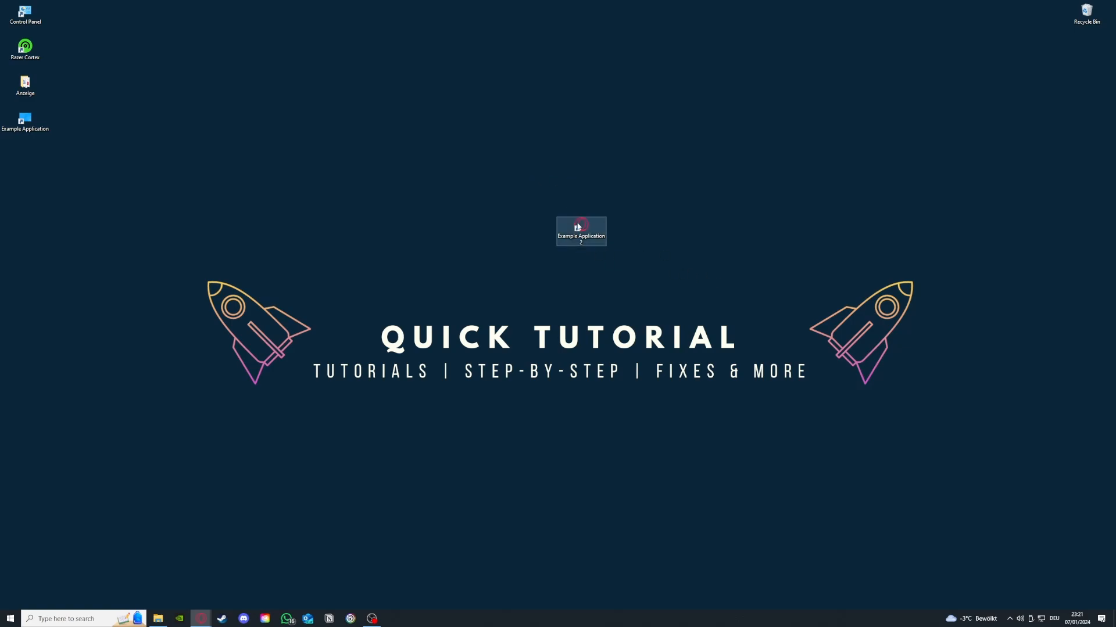
pyautogui.moveTo(581, 226); pyautogui.dragTo(430, 192)
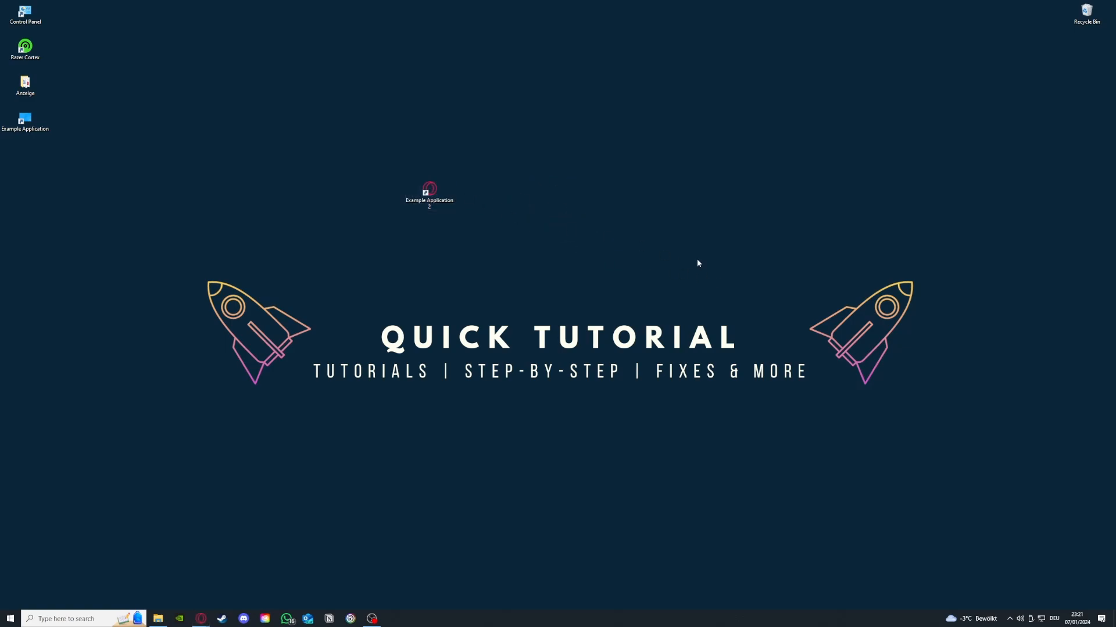